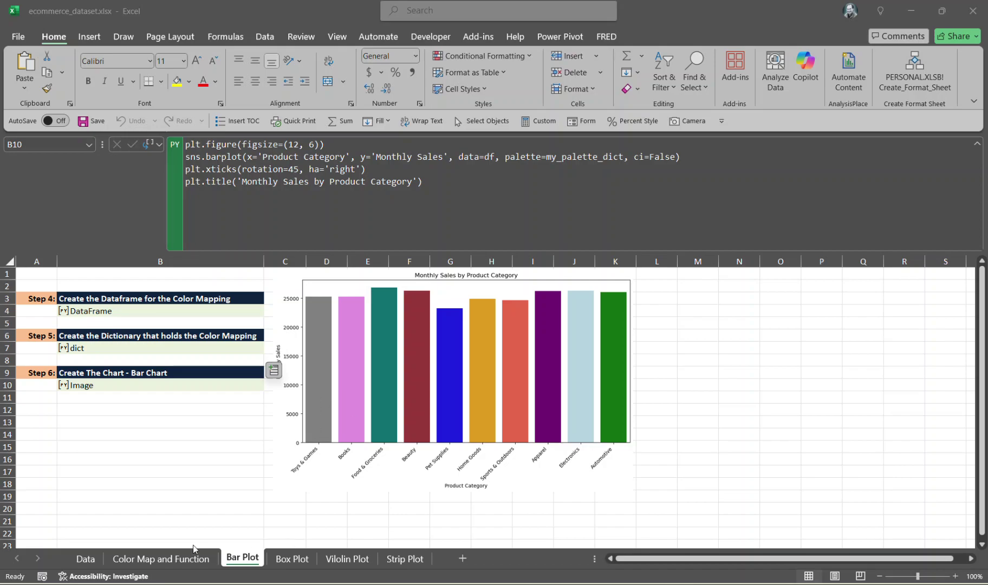
Review the Monthly Sales, Customer Rating and Date Added column headers on the Data sheet.
{"action": "left_click", "coordinate": [88, 560]}
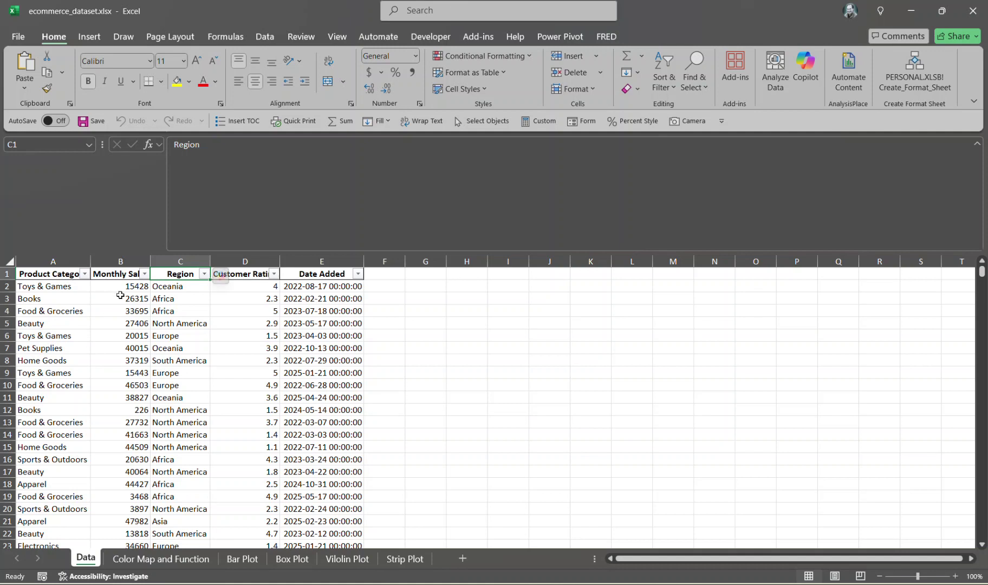
{"action": "left_click", "coordinate": [126, 275]}
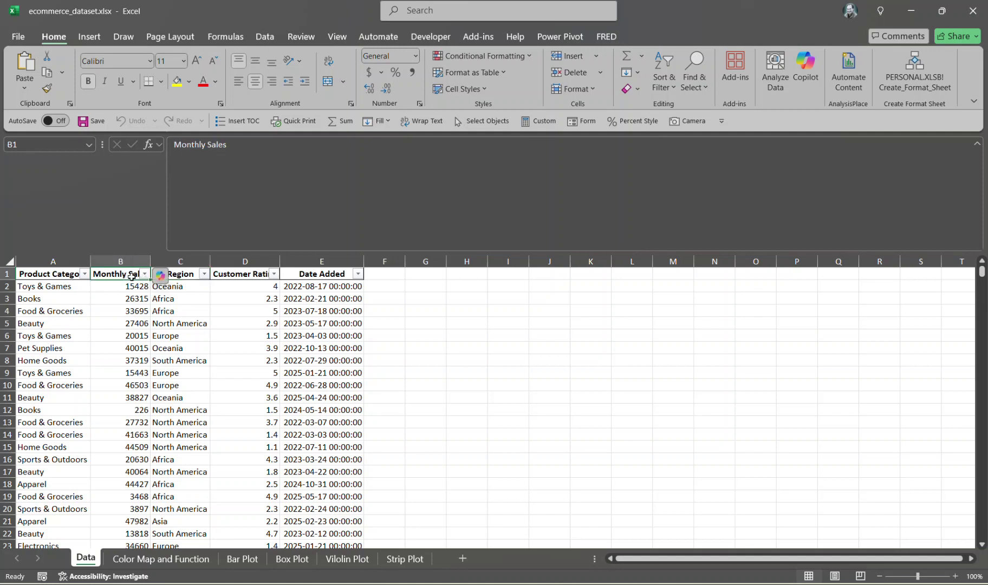
{"action": "left_click", "coordinate": [231, 278]}
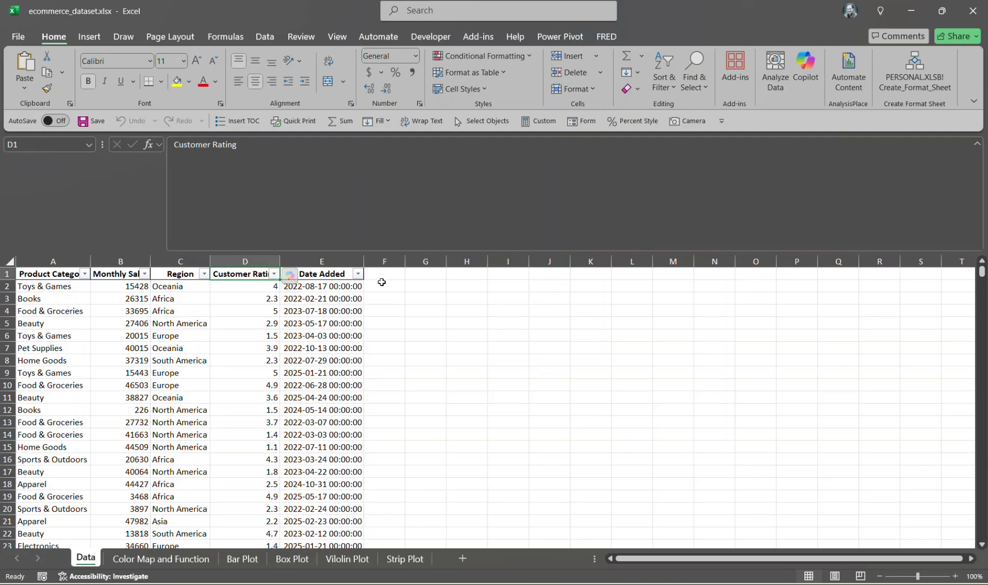
{"action": "left_click", "coordinate": [334, 278]}
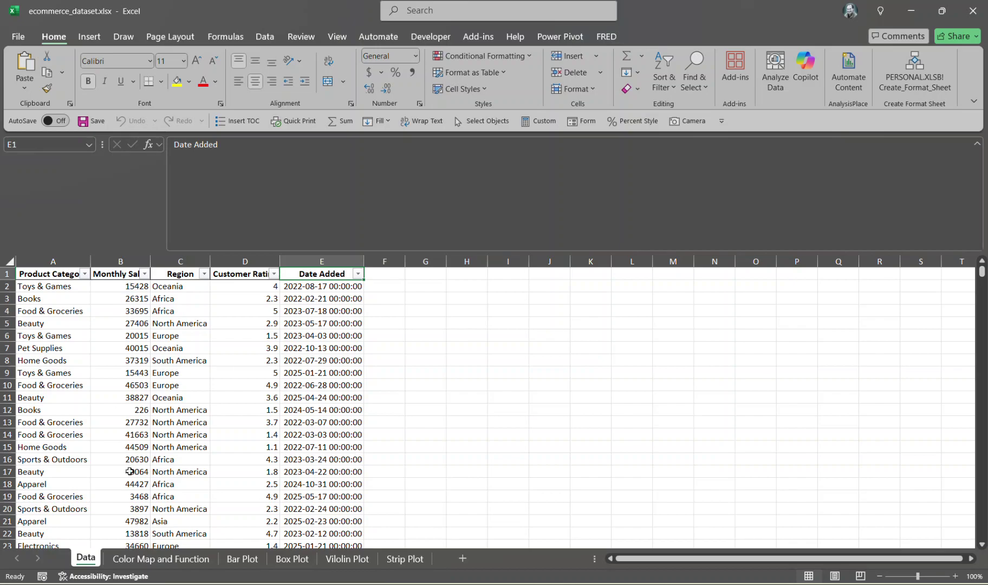
Examine the Step 1 dataframe code in C2 of the Color Map and Function sheet against its source table on the Data sheet.
{"action": "left_click", "coordinate": [203, 561]}
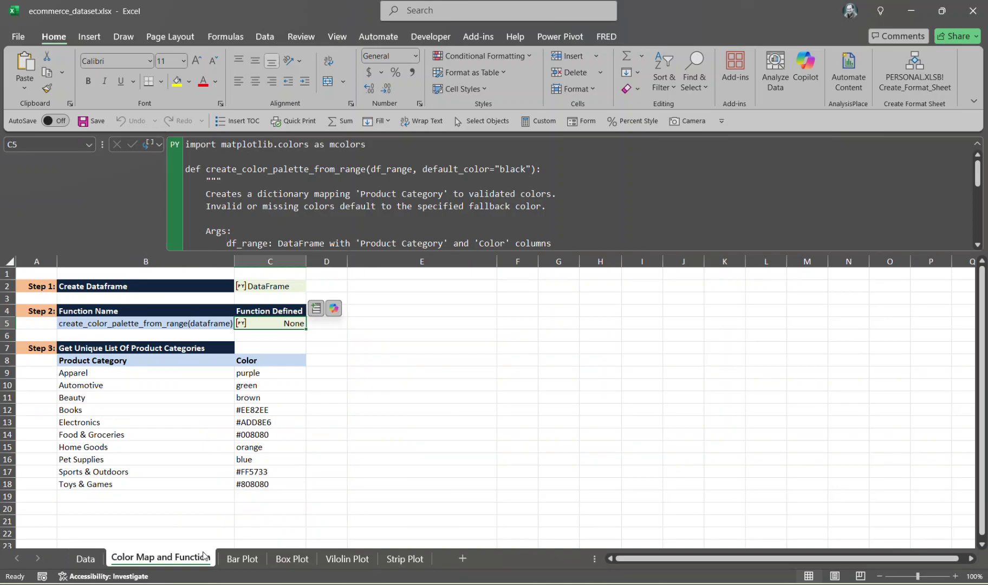
{"action": "left_click", "coordinate": [103, 292]}
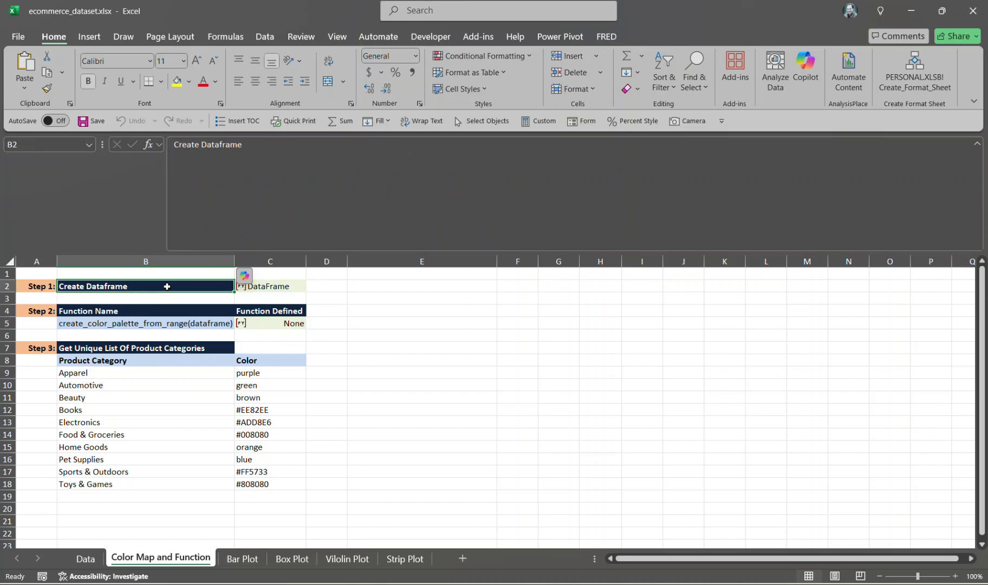
{"action": "left_click", "coordinate": [85, 558]}
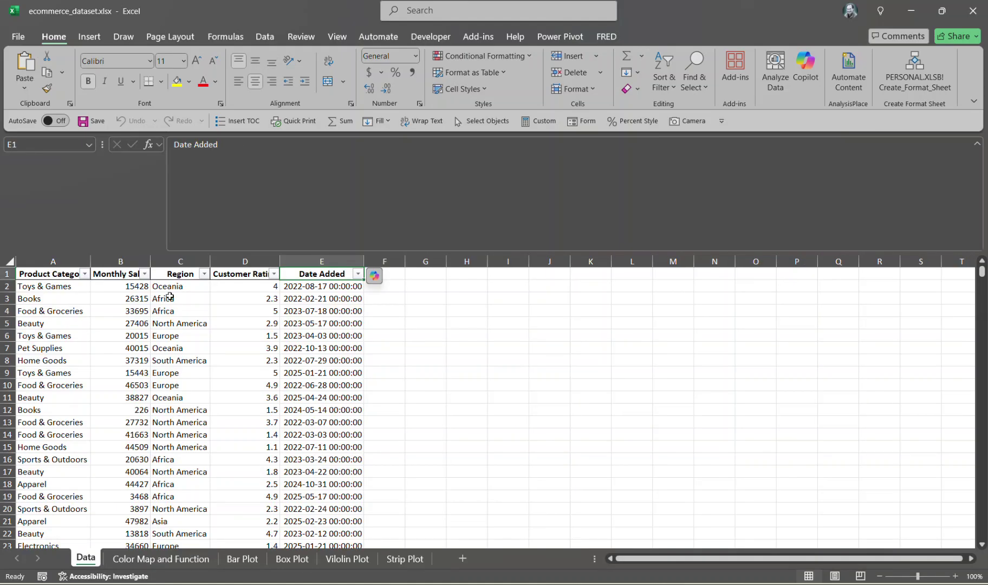
{"action": "left_click", "coordinate": [148, 559]}
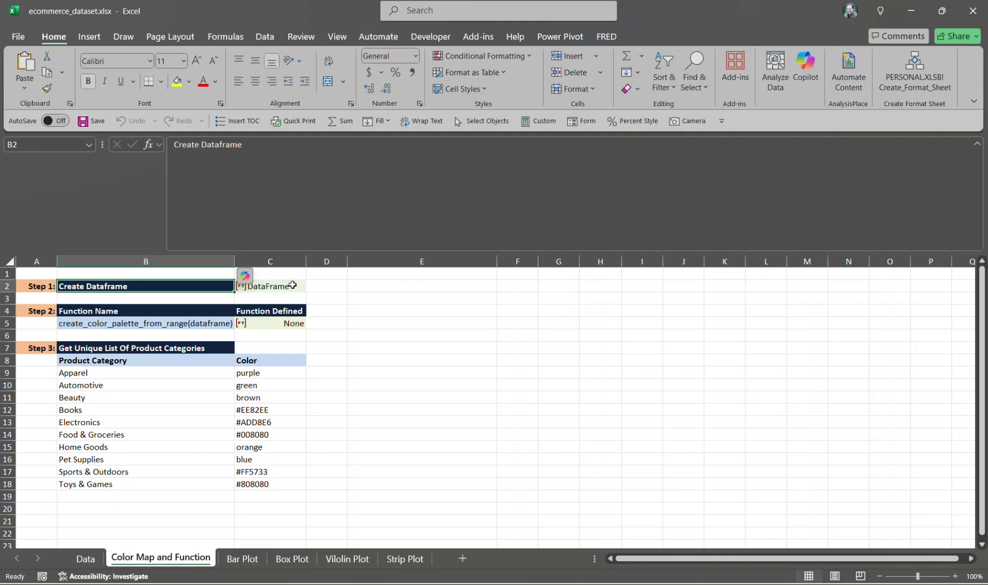
{"action": "left_click", "coordinate": [291, 284]}
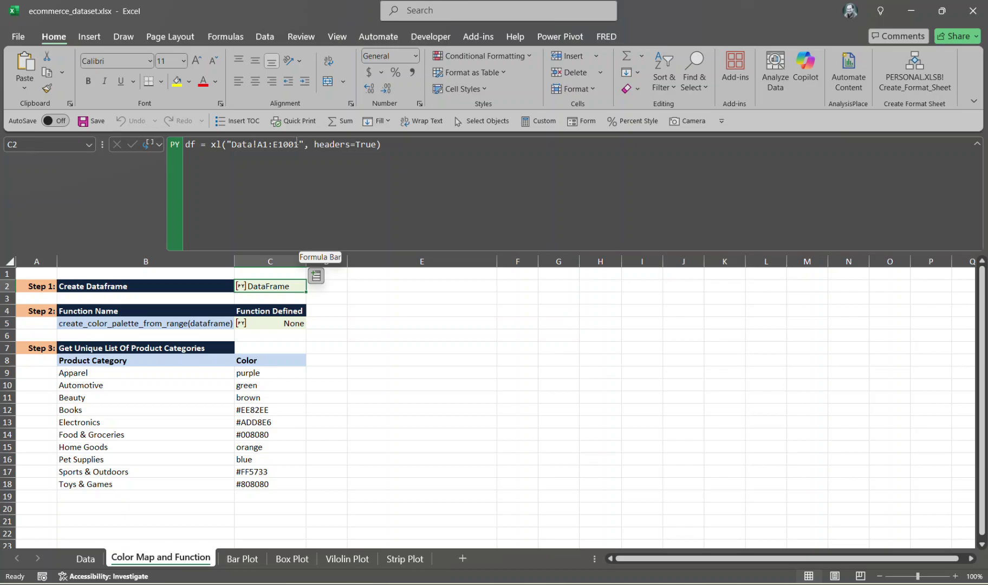
{"action": "left_click", "coordinate": [93, 558]}
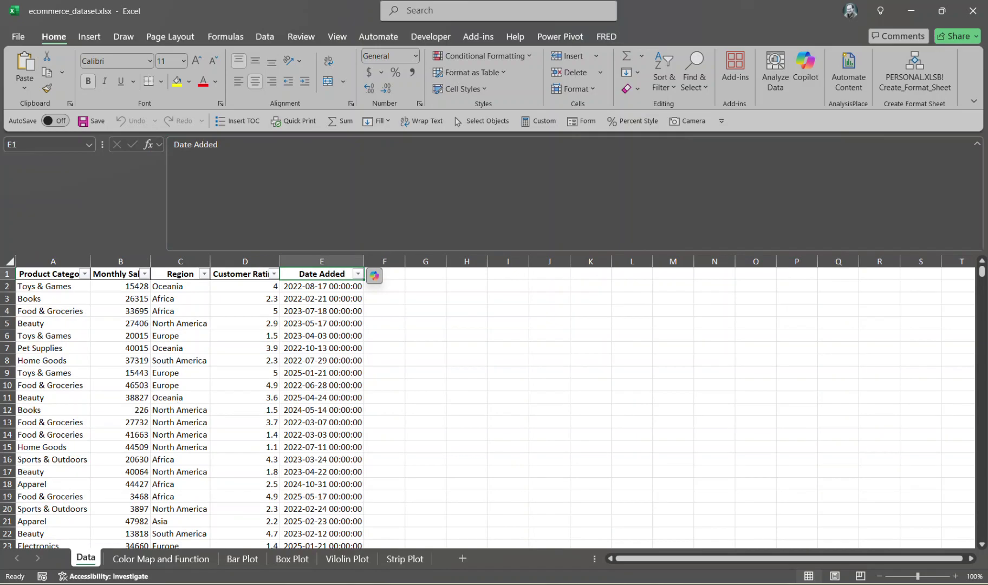
{"action": "left_click", "coordinate": [176, 559]}
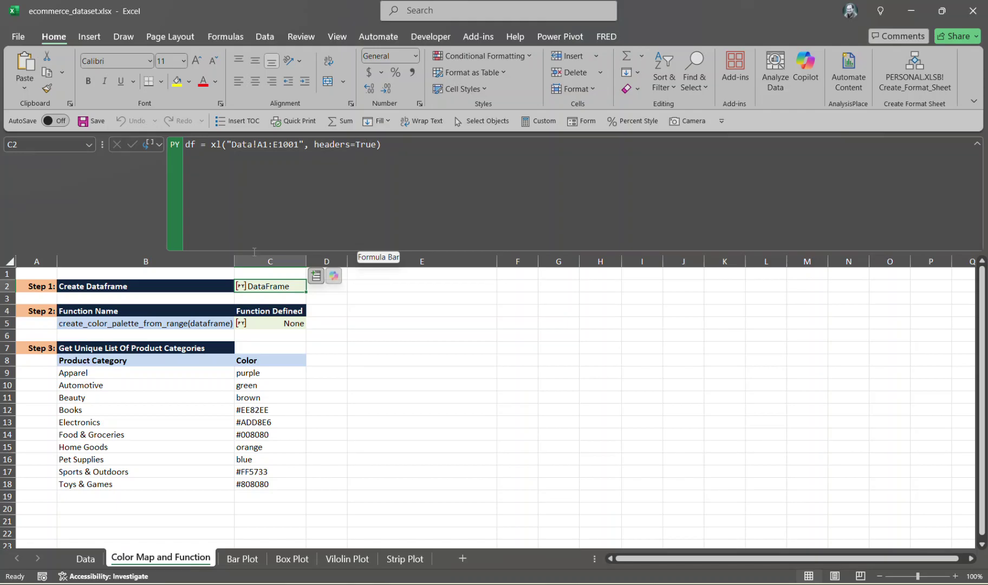
Read through the create_color_palette_from_range function in C5, from the matplotlib import to the default color fallback.
{"action": "left_click", "coordinate": [281, 321]}
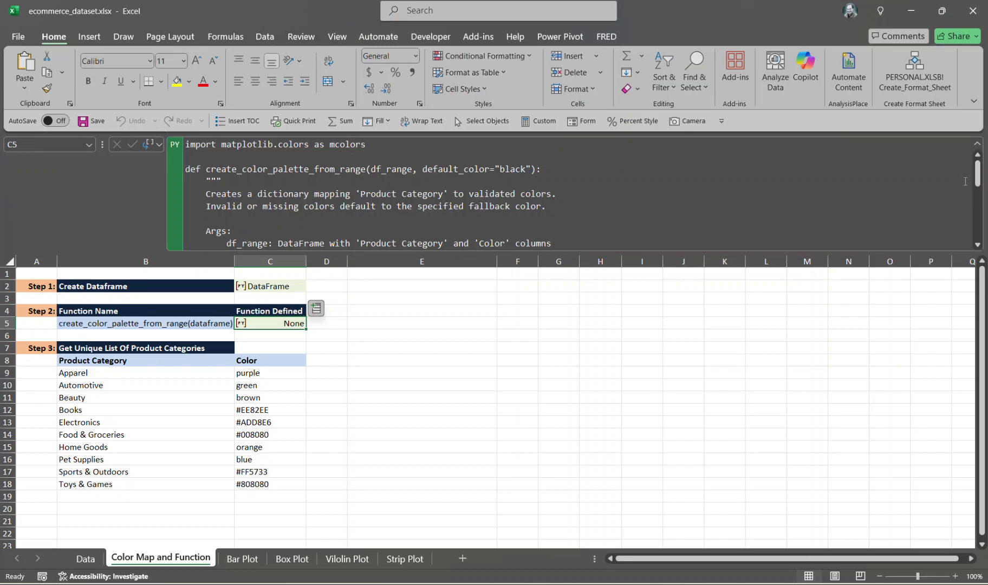
{"action": "left_click_drag", "start_coordinate": [977, 173], "coordinate": [977, 174]}
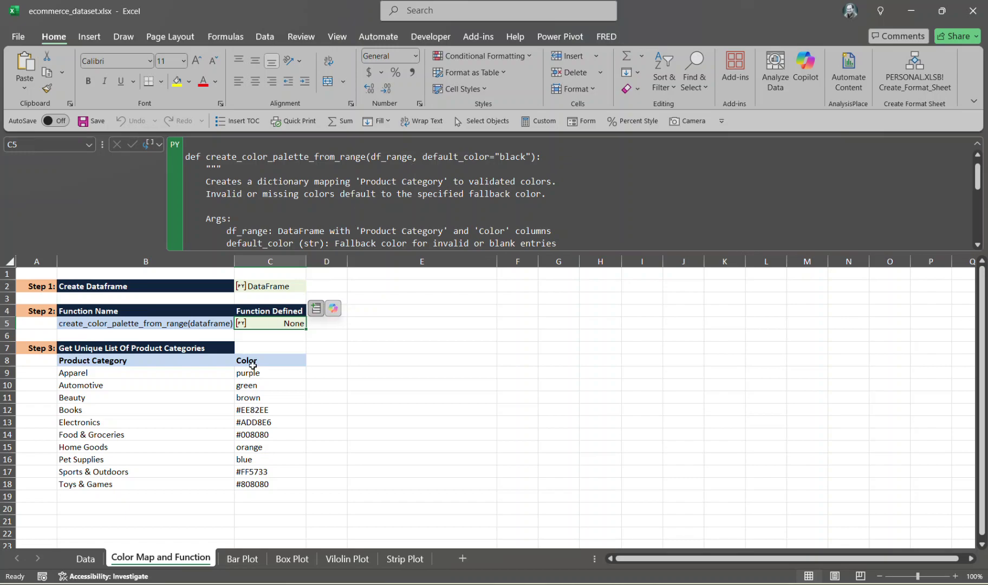
{"action": "scroll", "coordinate": [253, 367], "scroll_direction": "down", "scroll_amount": 1}
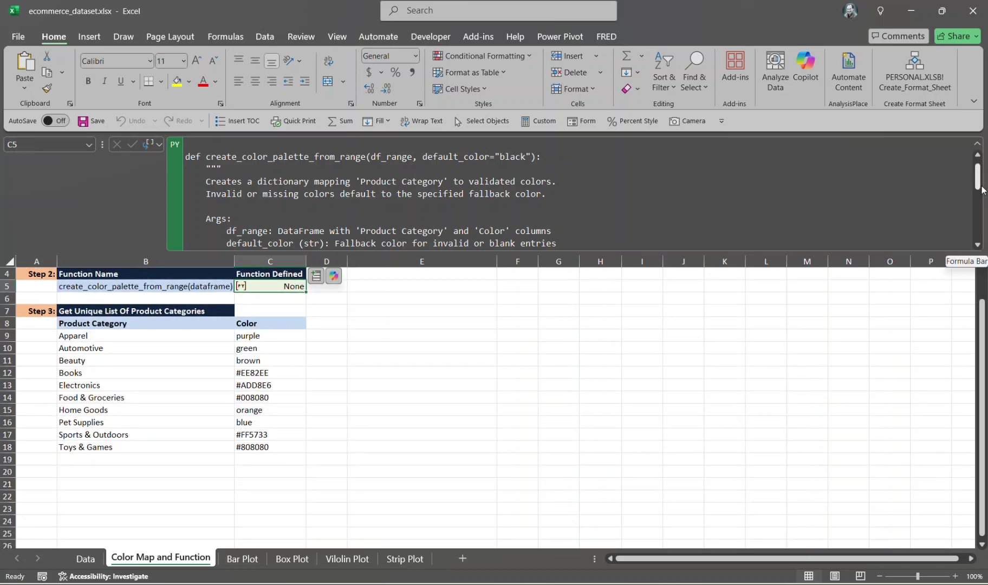
{"action": "scroll", "coordinate": [985, 163], "scroll_direction": "up", "scroll_amount": 1}
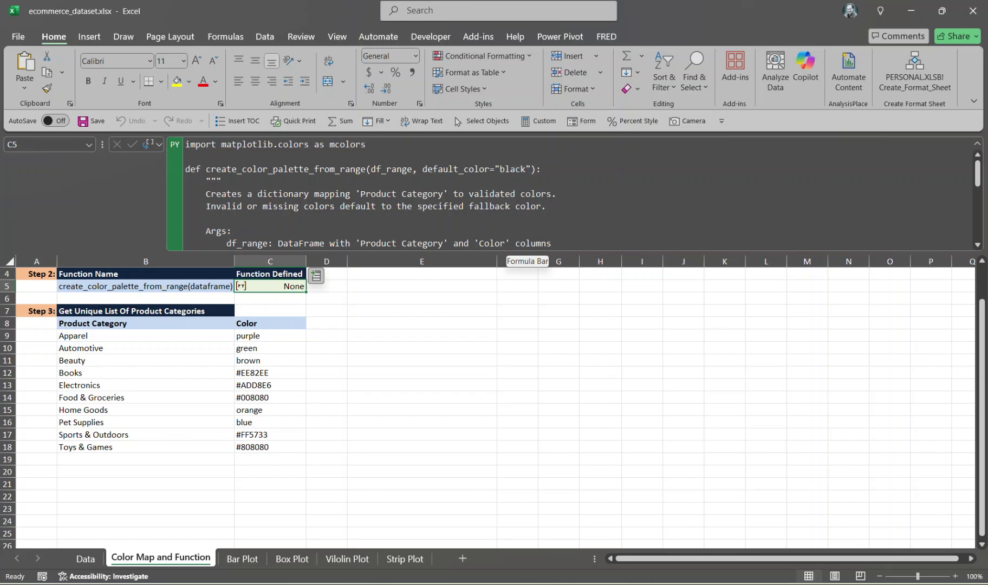
{"action": "left_click_drag", "start_coordinate": [978, 176], "coordinate": [978, 191]}
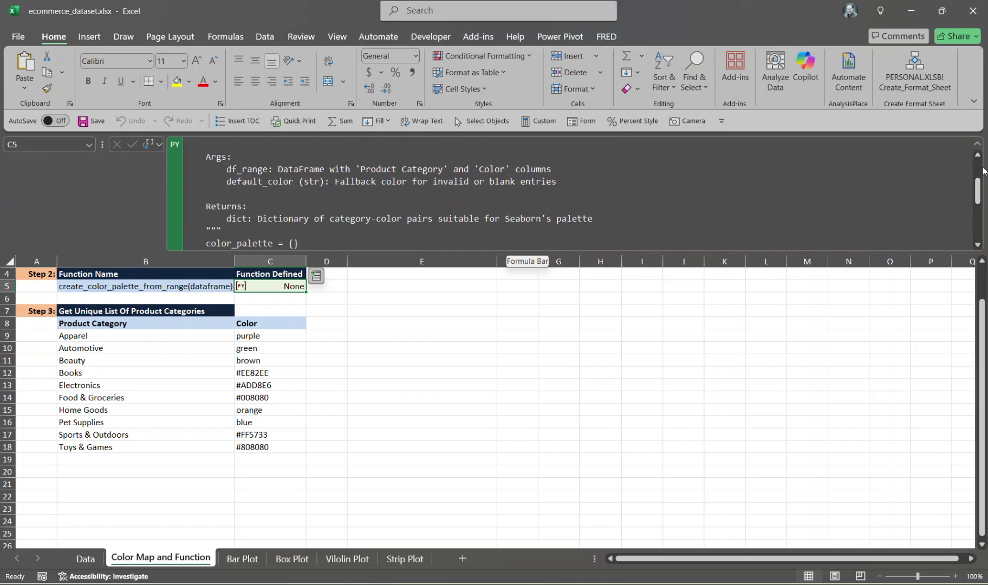
{"action": "left_click_drag", "start_coordinate": [978, 200], "coordinate": [978, 207]}
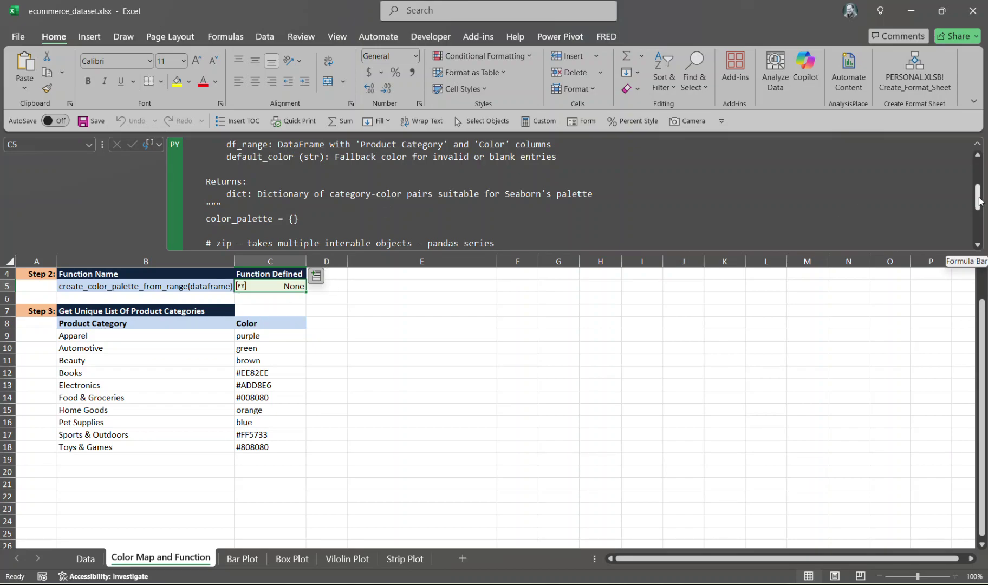
{"action": "left_click_drag", "start_coordinate": [979, 201], "coordinate": [979, 216]}
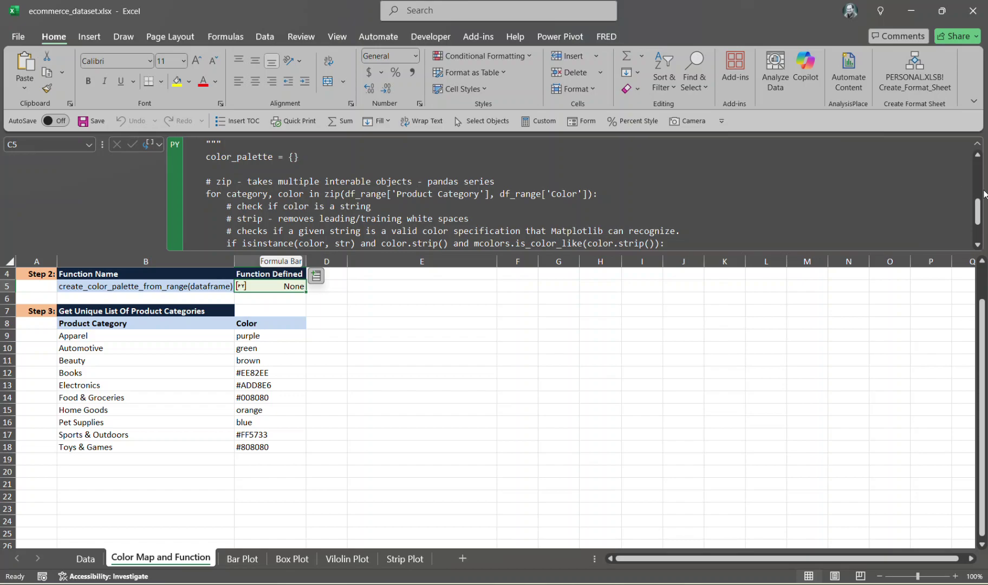
{"action": "left_click_drag", "start_coordinate": [977, 206], "coordinate": [978, 216]}
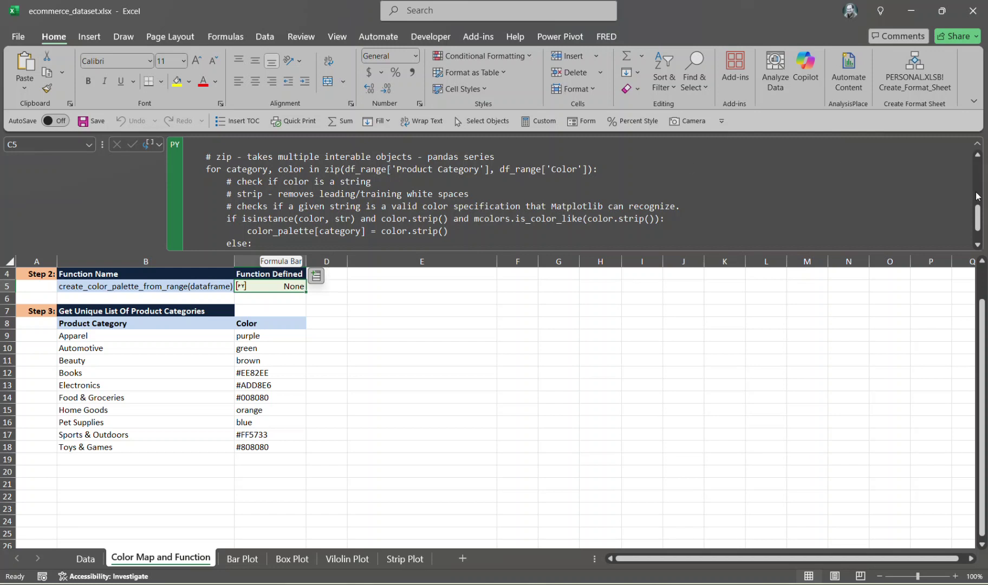
{"action": "left_click_drag", "start_coordinate": [975, 216], "coordinate": [975, 221]}
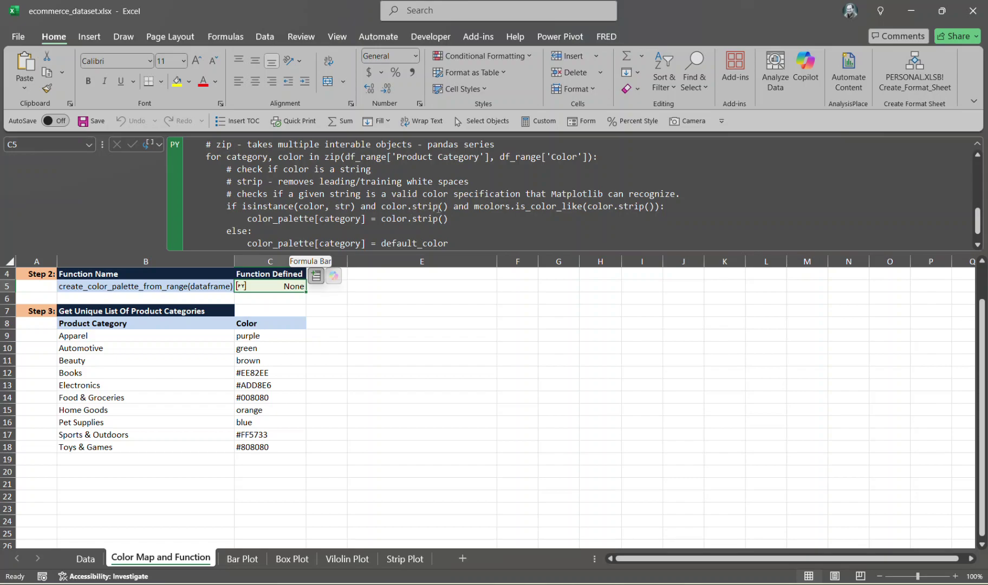
Check the color assigned to Apparel, then reread the palette function in C5 from its signature to its return statement.
{"action": "left_click", "coordinate": [253, 335]}
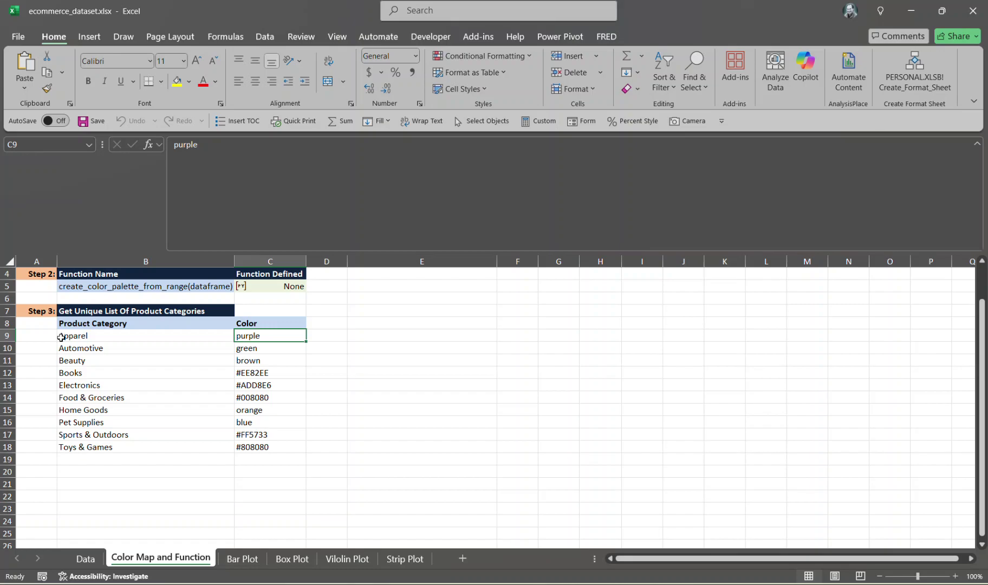
{"action": "left_click", "coordinate": [286, 283]}
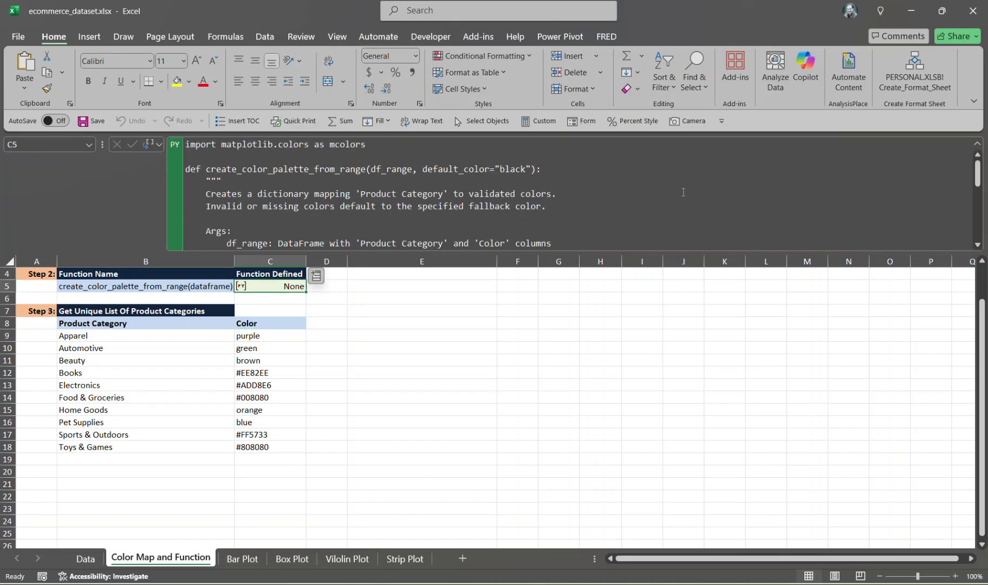
{"action": "left_click_drag", "start_coordinate": [976, 173], "coordinate": [976, 222]}
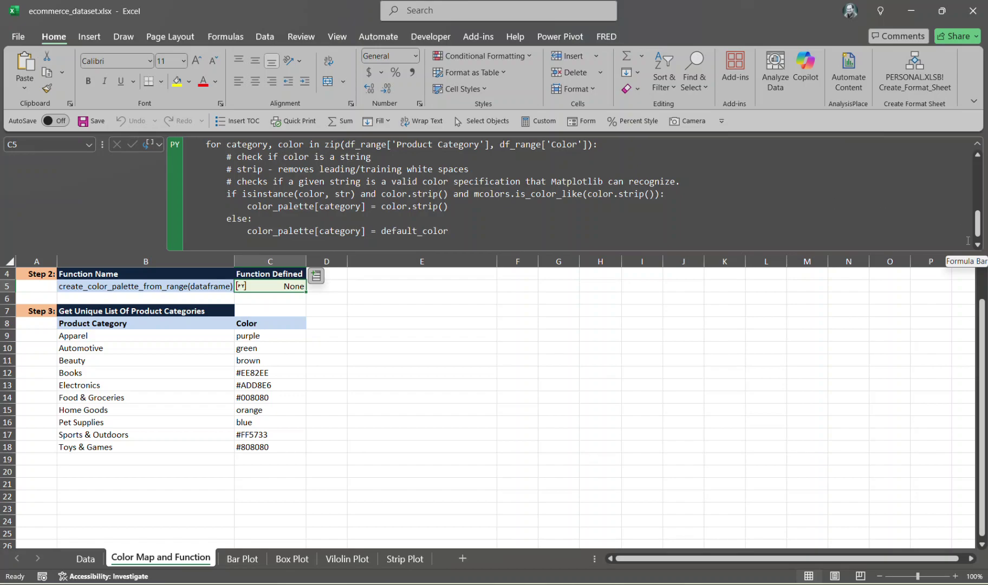
{"action": "left_click_drag", "start_coordinate": [977, 222], "coordinate": [980, 156]}
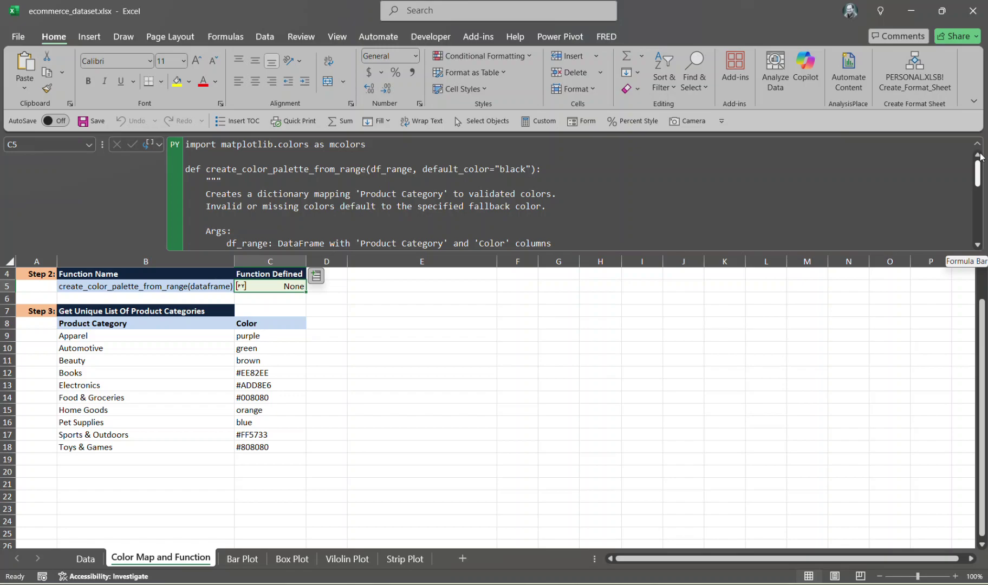
{"action": "left_click_drag", "start_coordinate": [980, 175], "coordinate": [981, 225]}
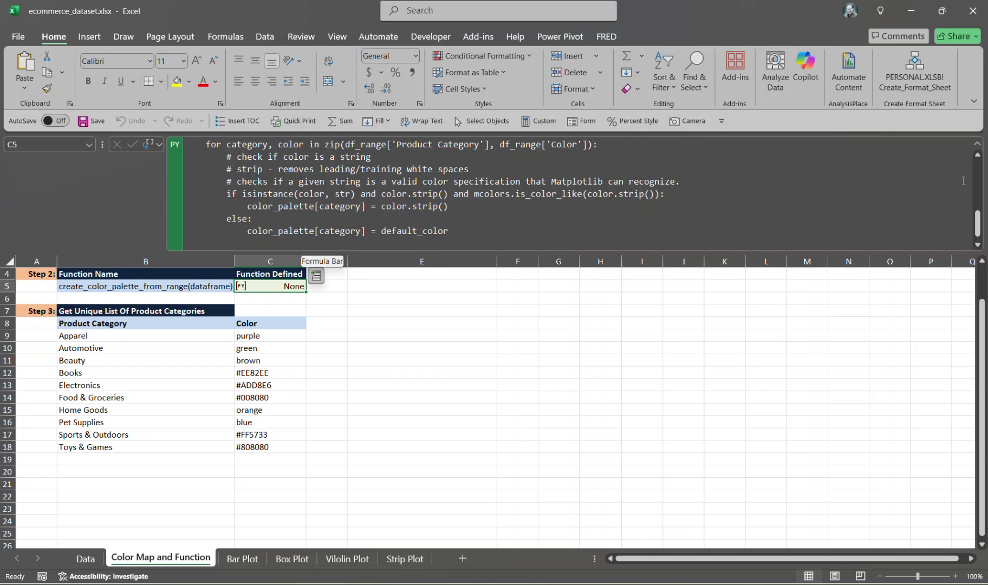
{"action": "left_click_drag", "start_coordinate": [977, 225], "coordinate": [978, 208]}
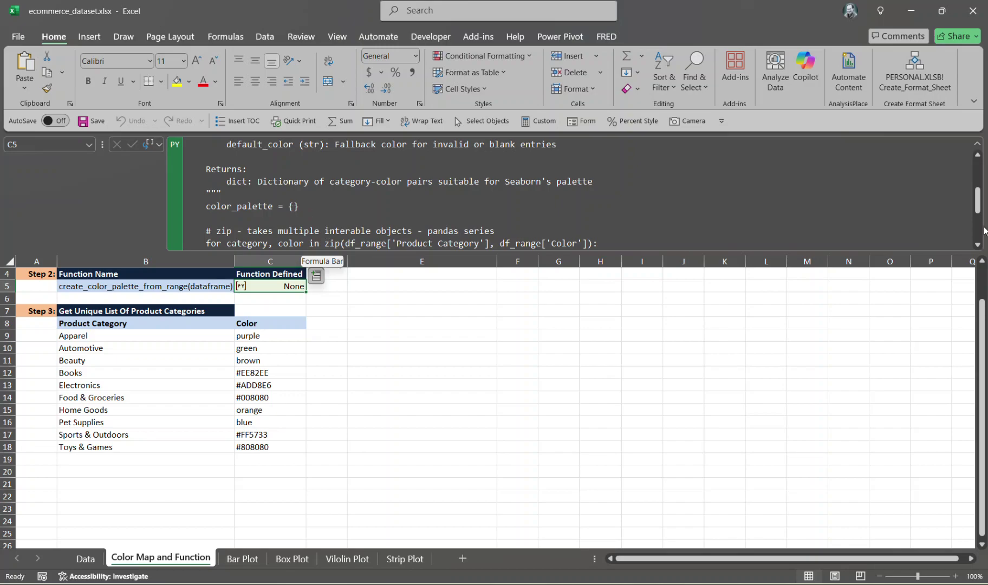
{"action": "left_click_drag", "start_coordinate": [978, 205], "coordinate": [978, 242]}
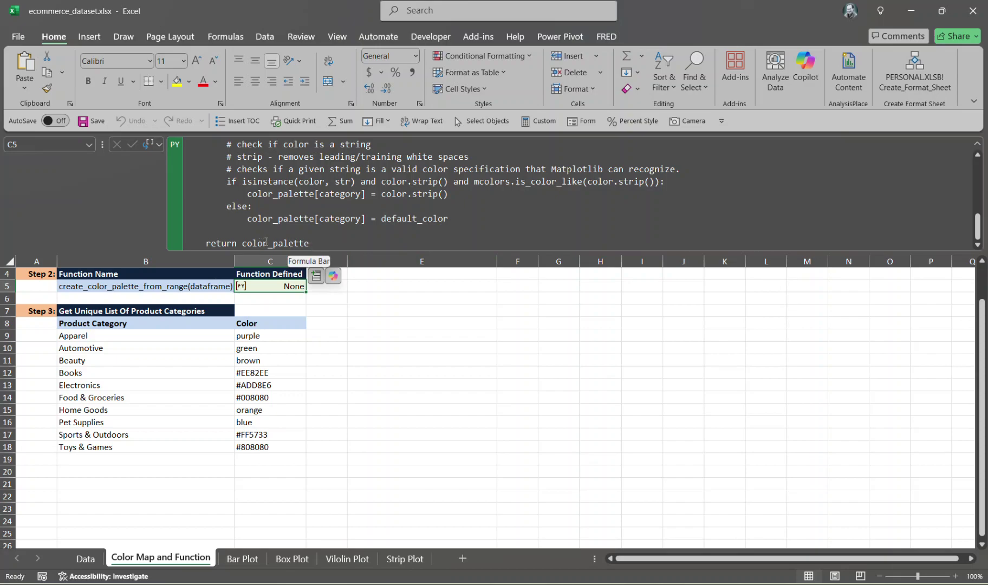
{"action": "left_click_drag", "start_coordinate": [981, 346], "coordinate": [985, 339]}
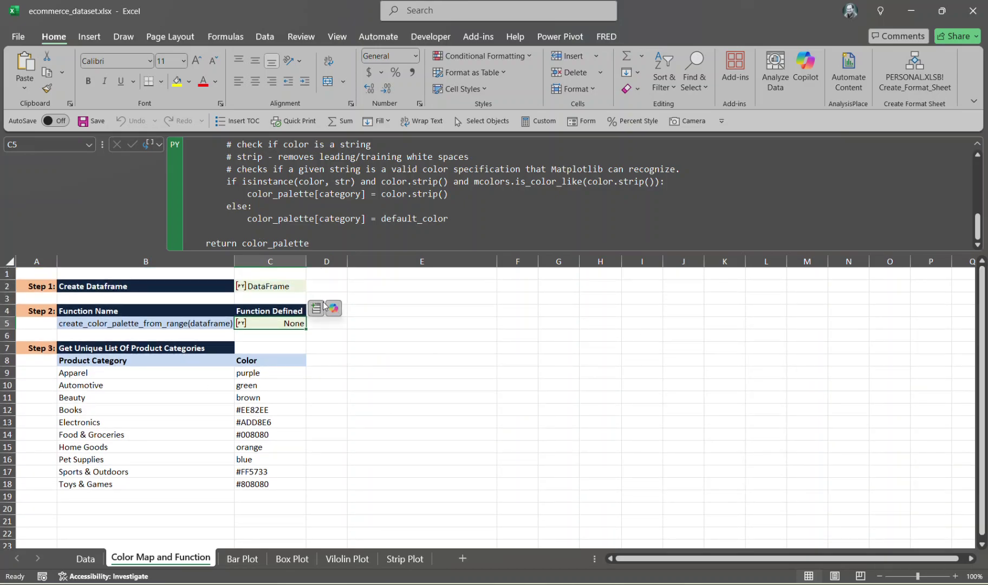
Examine the Step 3 unique category formula in B9 alongside the Data sheet, and the color assigned in C9.
{"action": "left_click", "coordinate": [182, 357]}
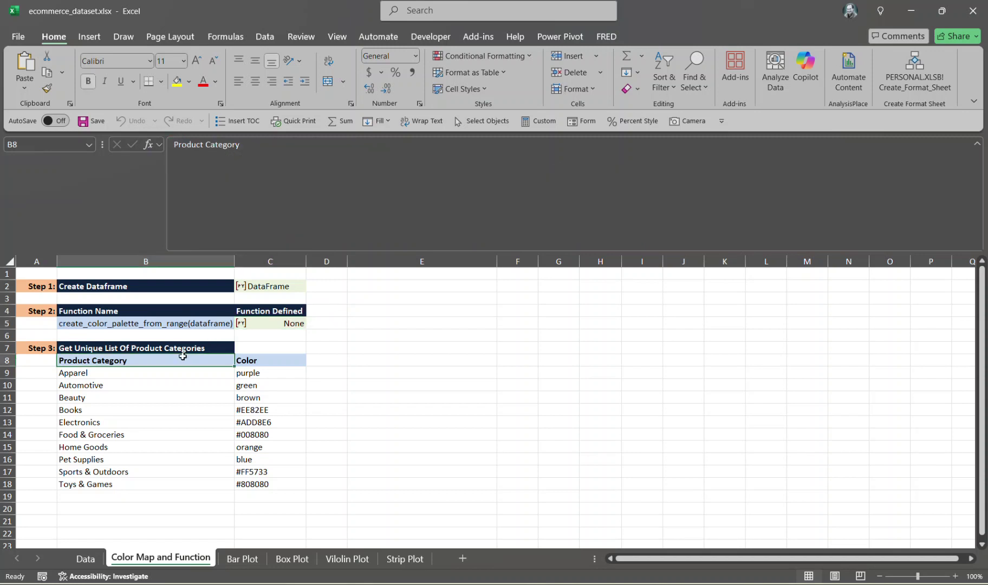
{"action": "left_click", "coordinate": [86, 375]}
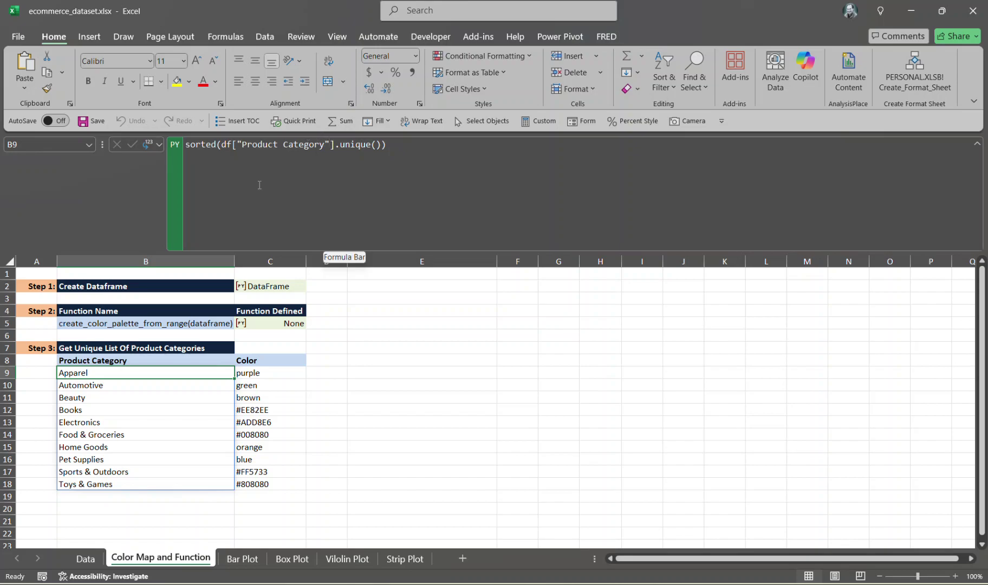
{"action": "left_click", "coordinate": [88, 560]}
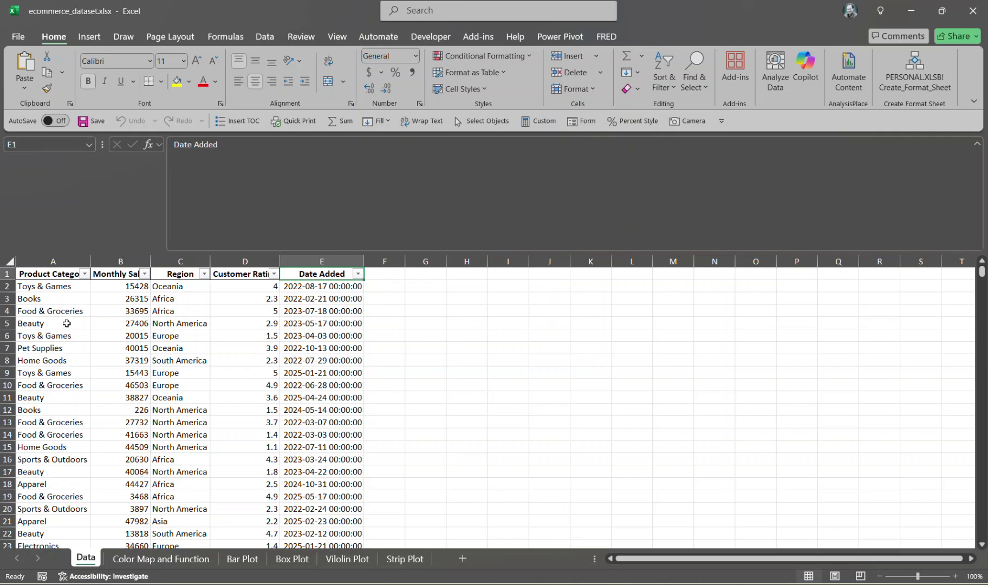
{"action": "left_click", "coordinate": [136, 558]}
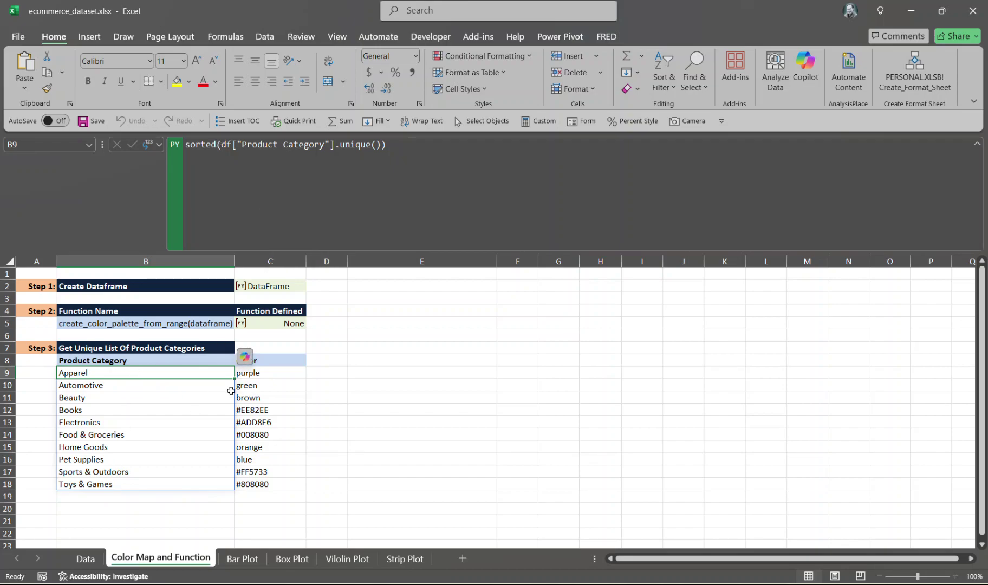
{"action": "left_click", "coordinate": [265, 374]}
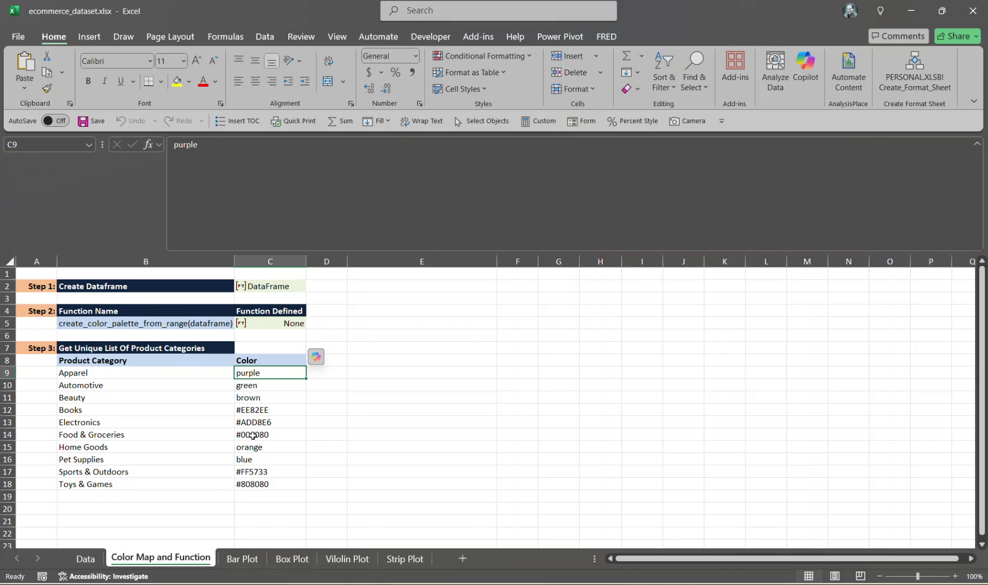
Inspect the Step 4 color mapping dataframe code in B4 of the Bar Plot sheet.
{"action": "left_click", "coordinate": [253, 562]}
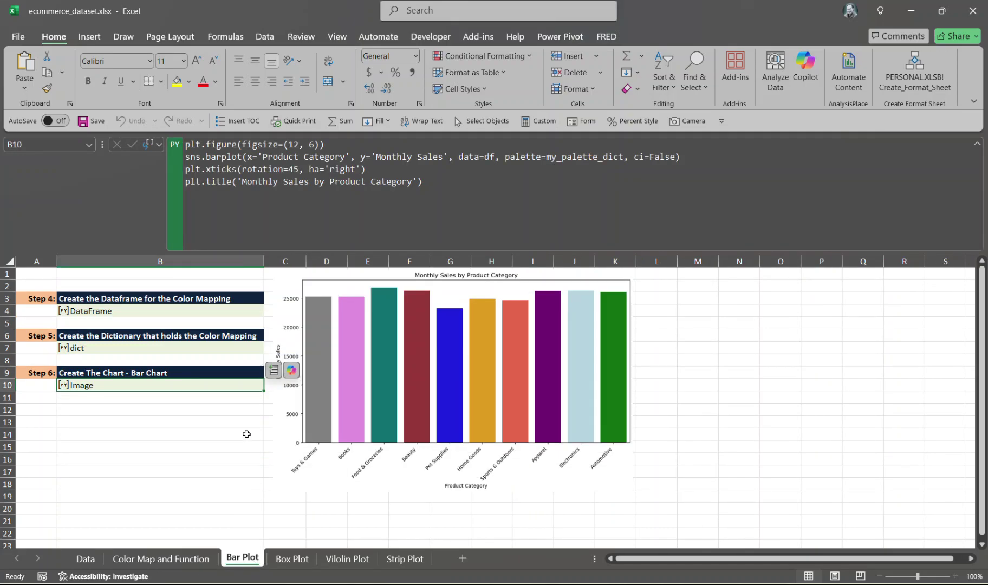
{"action": "left_click", "coordinate": [119, 310]}
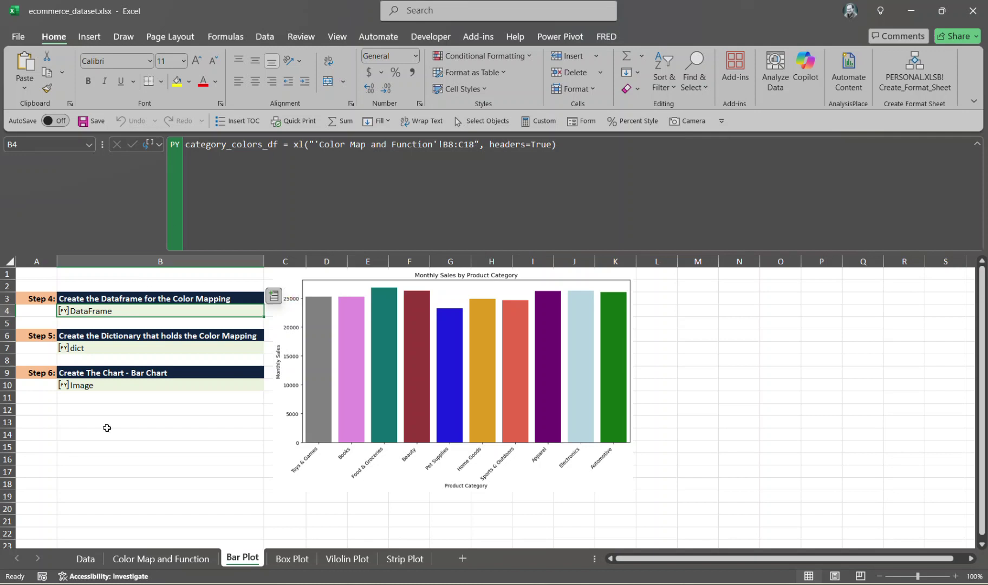
Compare the Product Category and Color range with the Step 4 dataframe code in B4 of Bar Plot, and preview the dataframe's contents.
{"action": "left_click", "coordinate": [147, 560]}
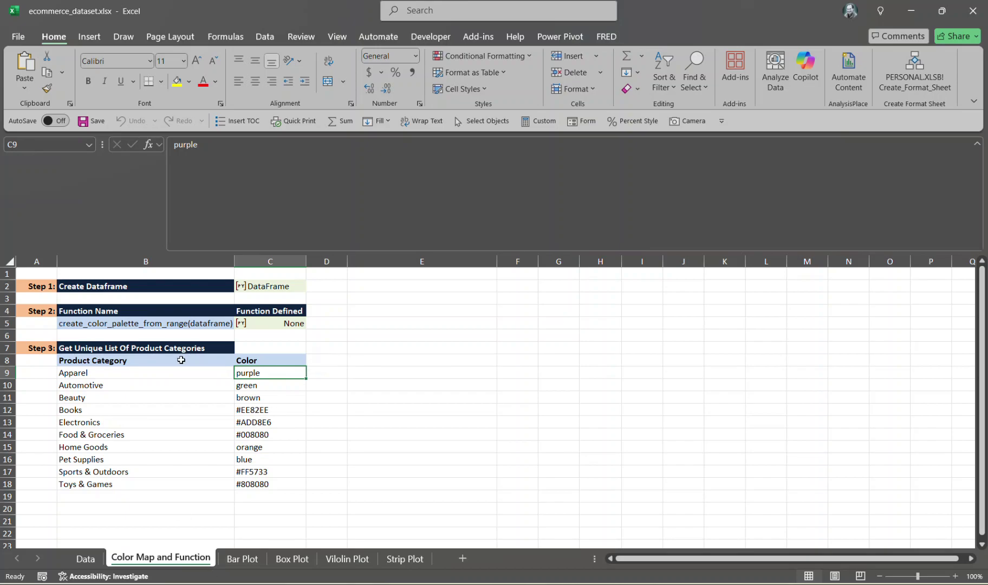
{"action": "left_click", "coordinate": [242, 558]}
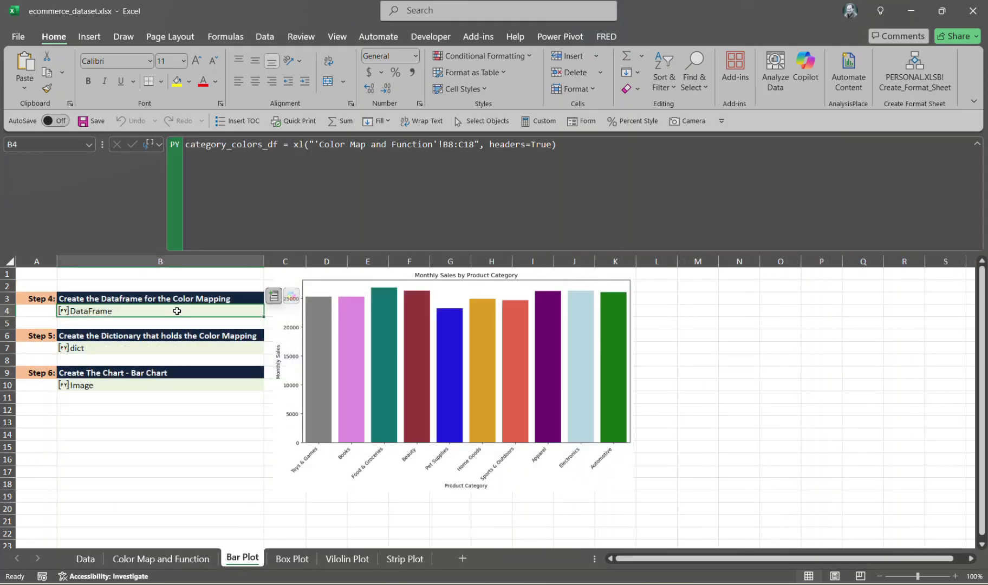
{"action": "left_click", "coordinate": [64, 313]}
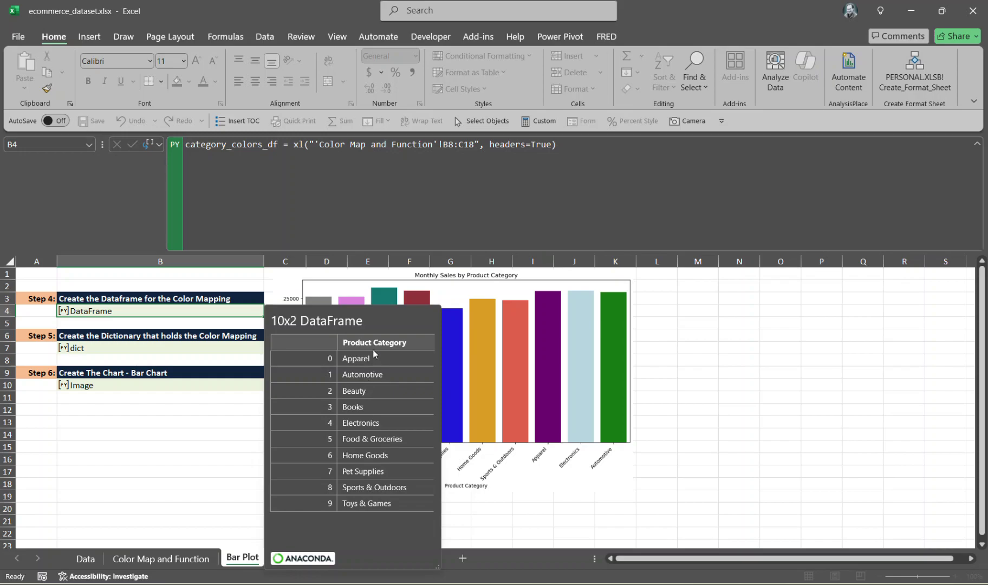
{"action": "key", "text": "Escape"}
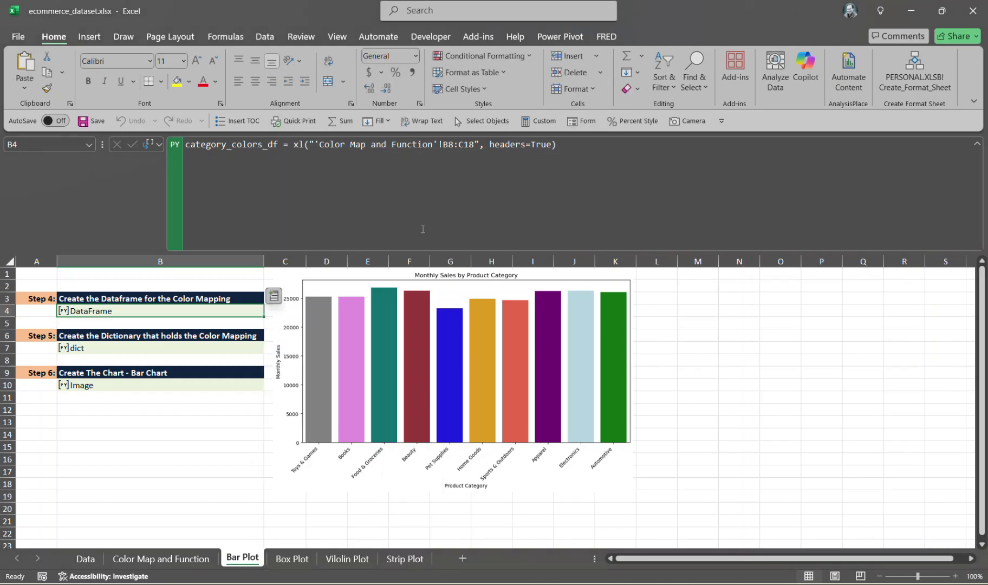
Inspect the Step 5 palette dictionary code in B7 and preview the color stored for each category.
{"action": "left_click", "coordinate": [154, 348]}
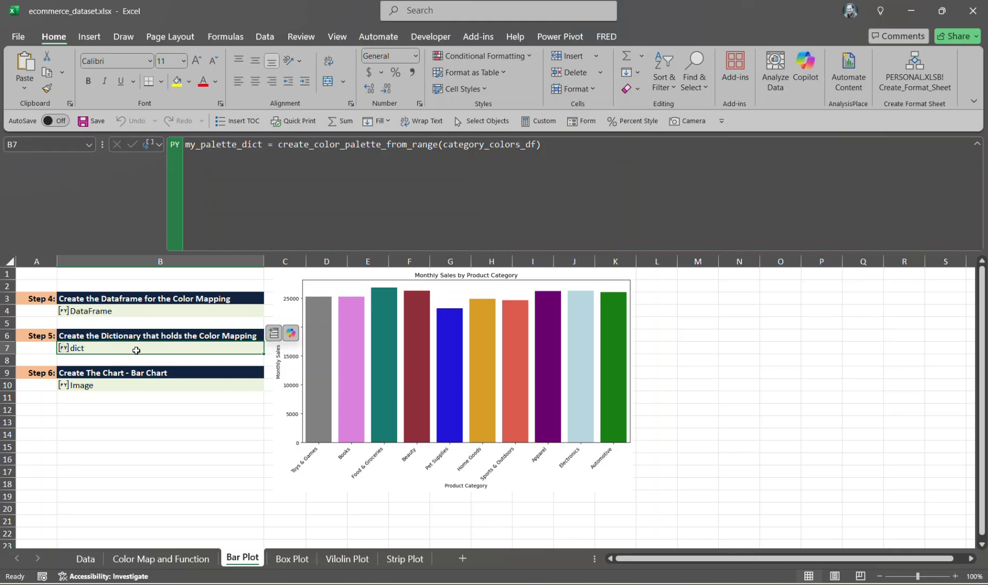
{"action": "left_click", "coordinate": [64, 349]}
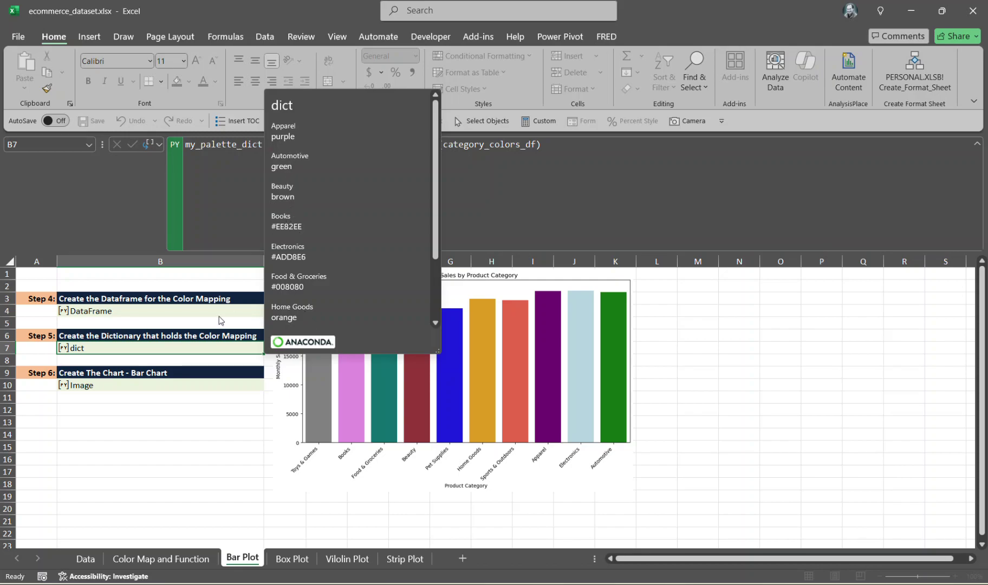
{"action": "left_click", "coordinate": [217, 345]}
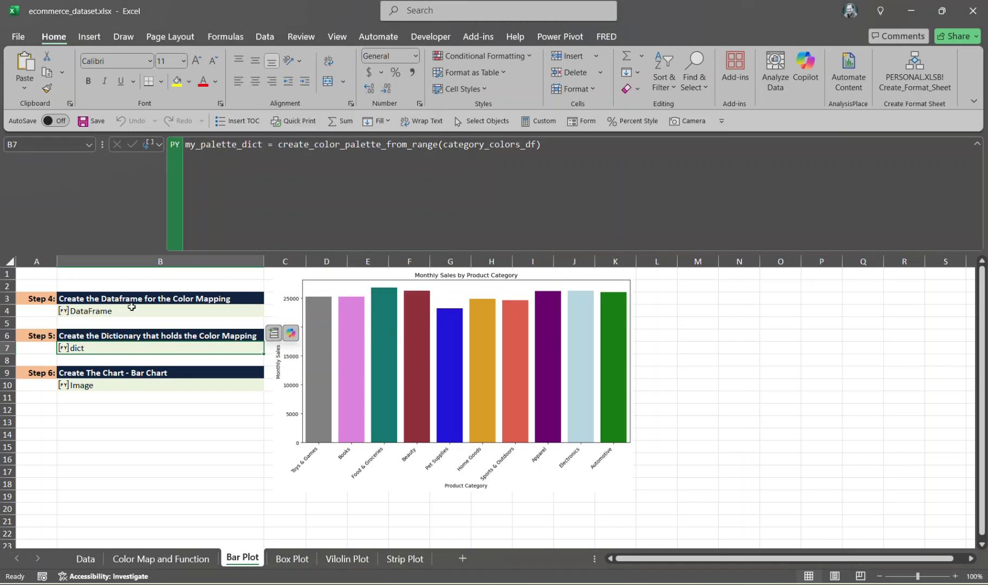
Examine the Step 6 bar chart code in B10 alongside the workbook's preloaded Python import statements.
{"action": "left_click", "coordinate": [149, 385]}
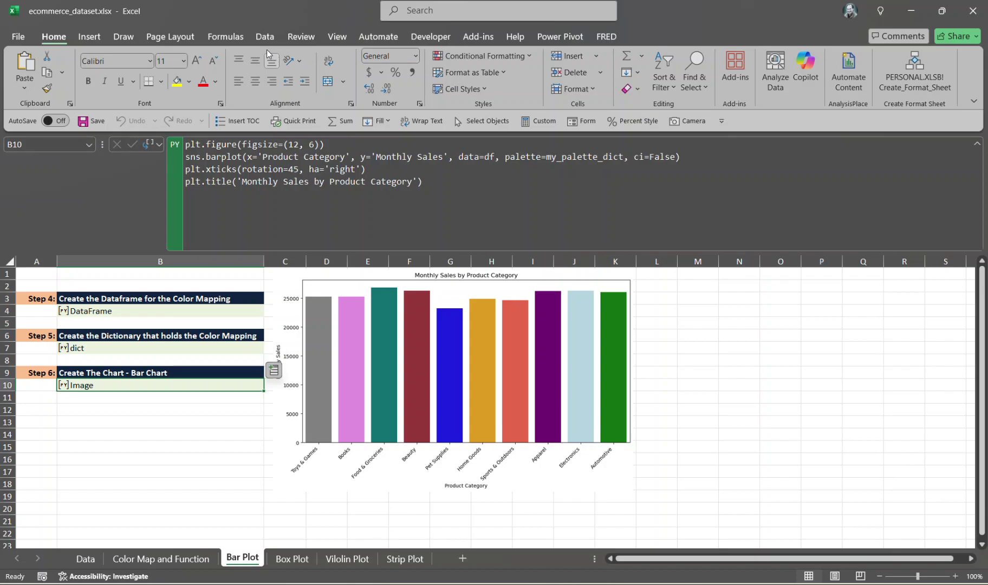
{"action": "left_click", "coordinate": [234, 39]}
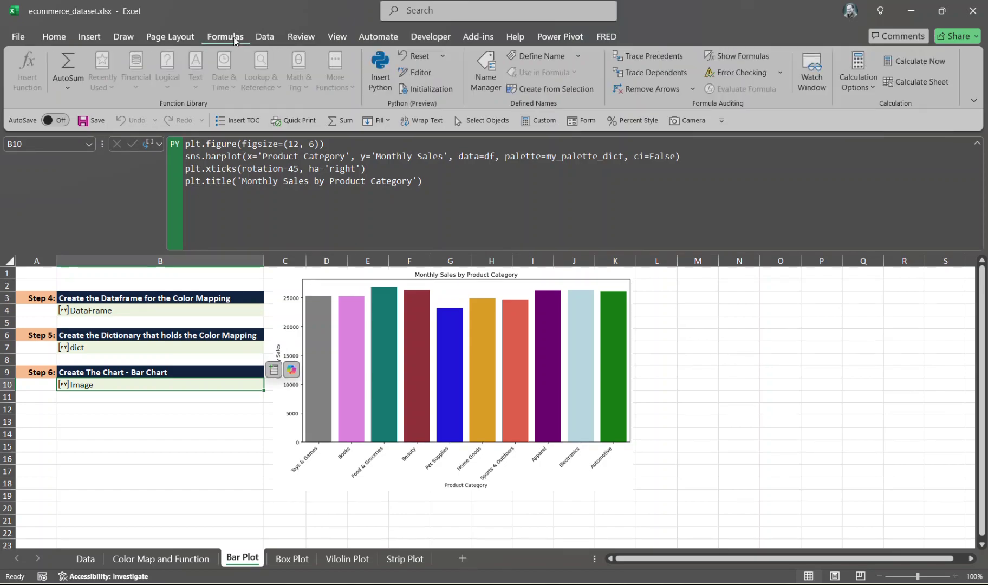
{"action": "left_click", "coordinate": [449, 91]}
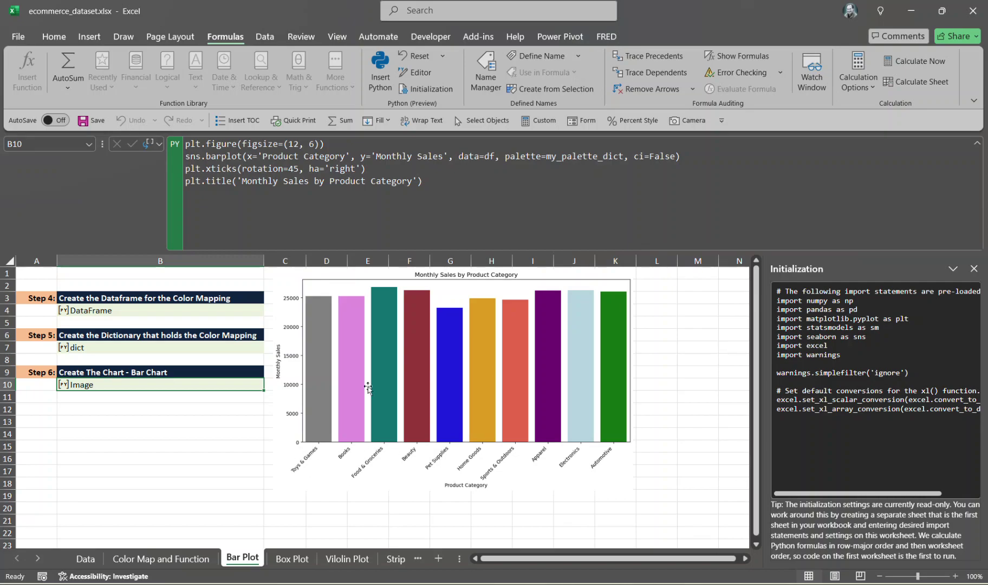
{"action": "left_click", "coordinate": [324, 169]}
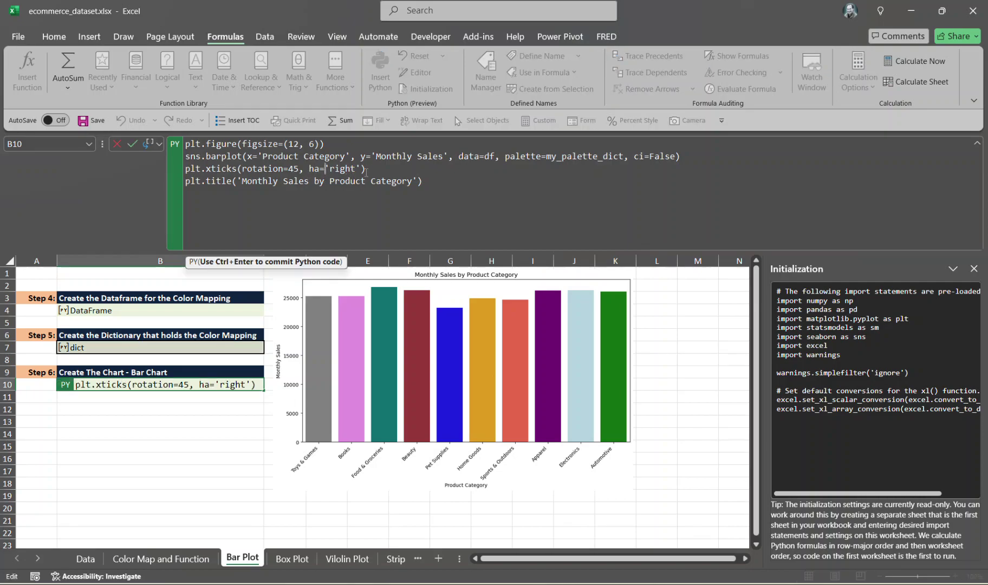
{"action": "right_click", "coordinate": [48, 559]}
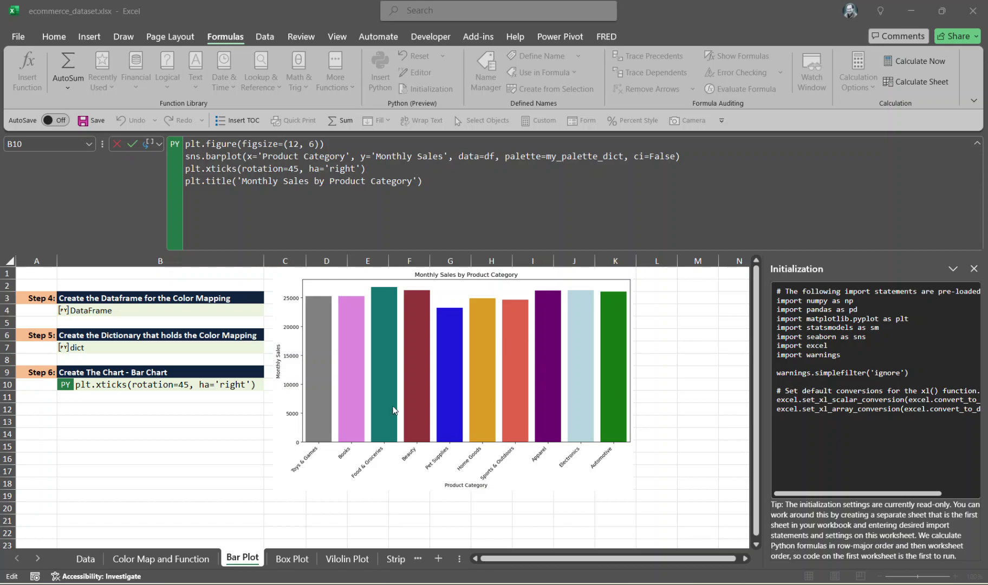
{"action": "left_click", "coordinate": [140, 562]}
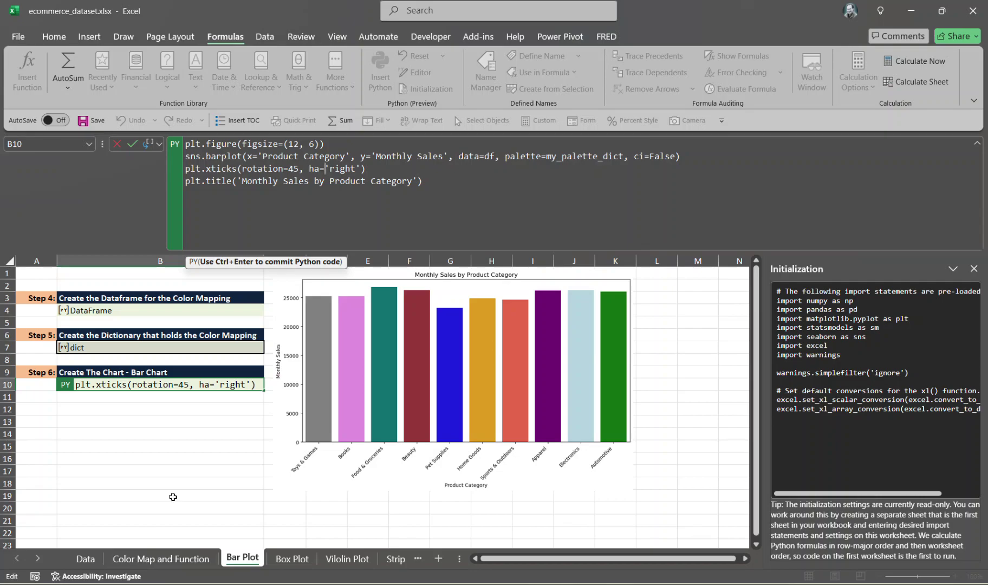
{"action": "key", "text": "ctrl+Return"}
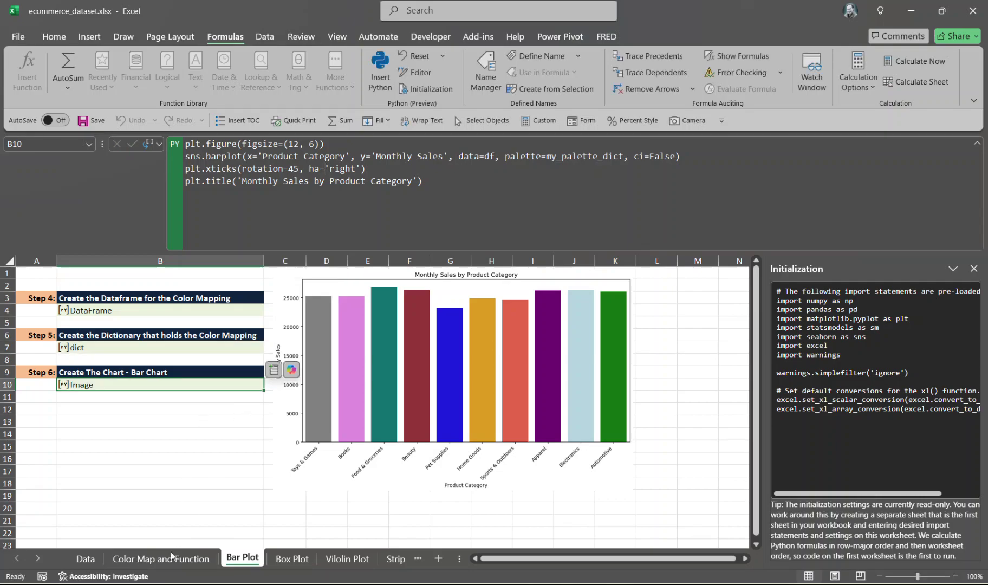
Set the Sports & Outdoors color in C17 of Color Map and Function to black and check the bar plot.
{"action": "left_click", "coordinate": [168, 564]}
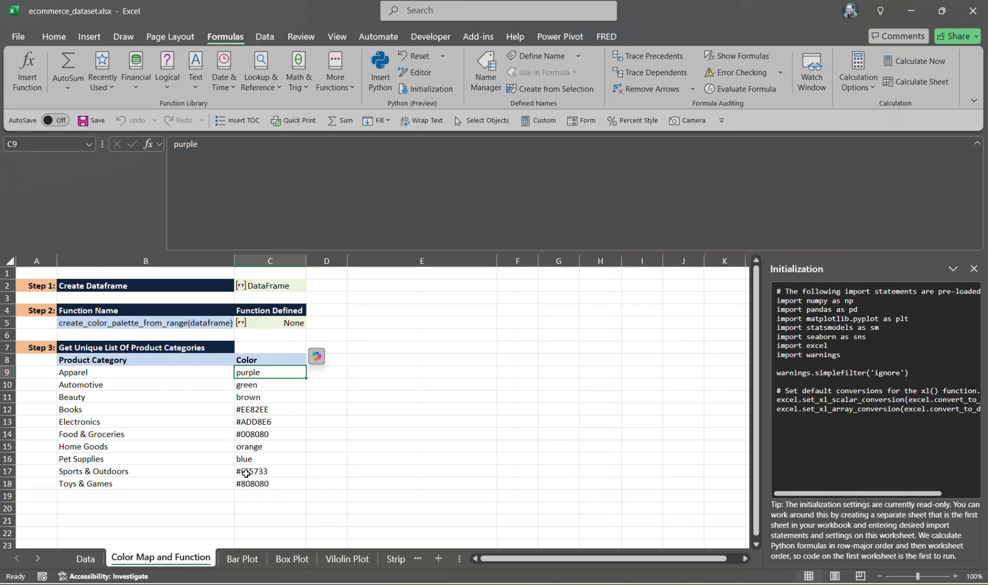
{"action": "left_click", "coordinate": [246, 472]}
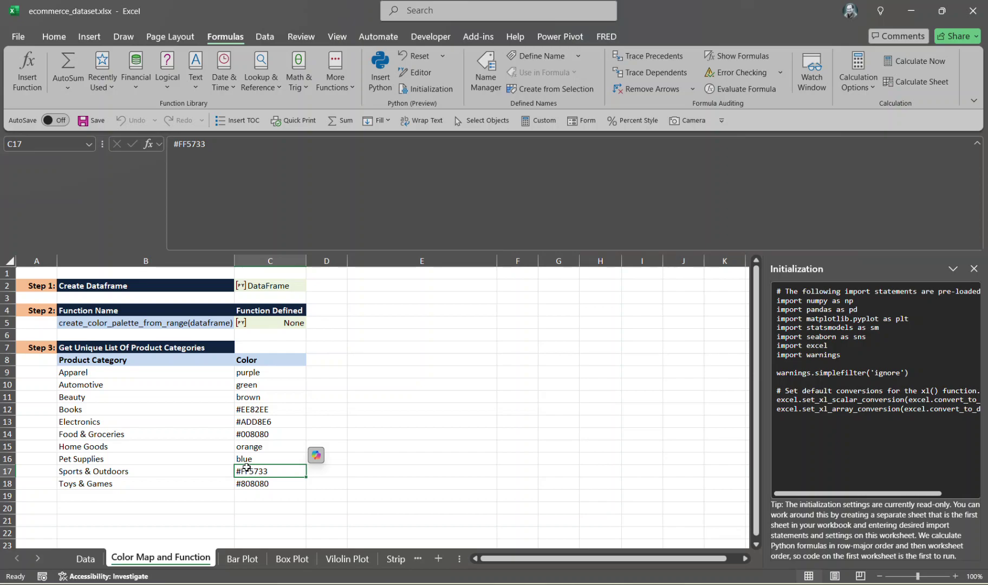
{"action": "type", "text": "black"}
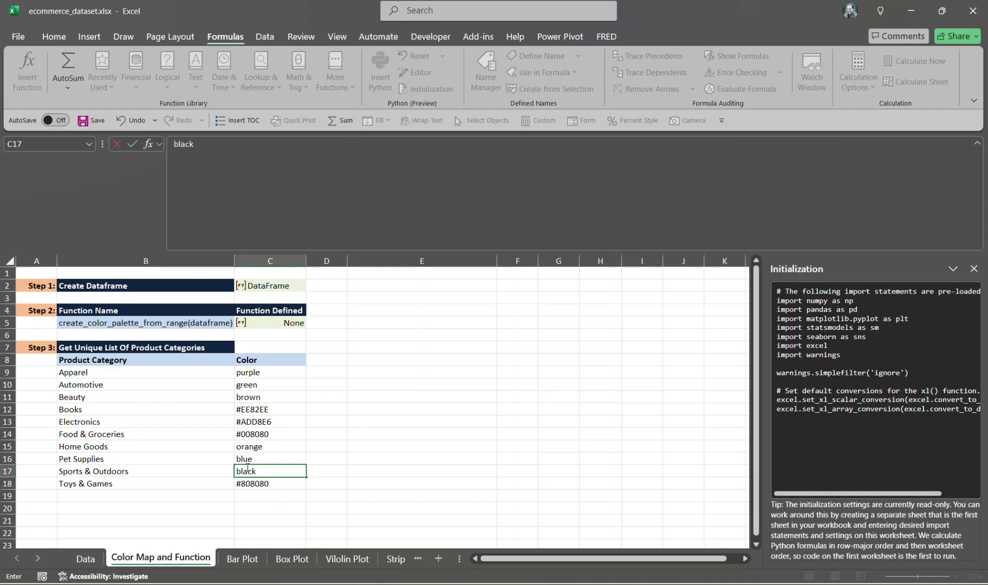
{"action": "key", "text": "Return"}
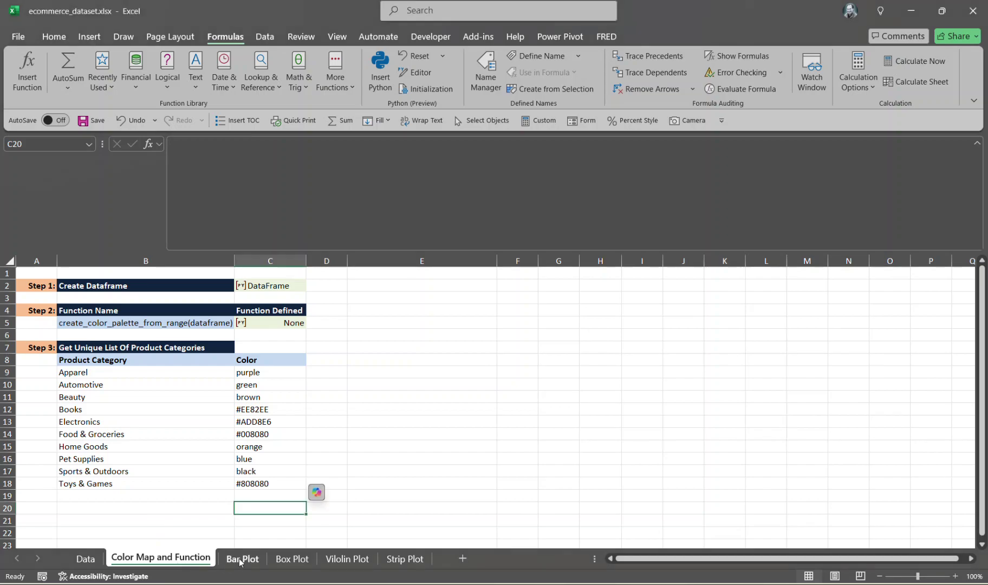
{"action": "left_click", "coordinate": [240, 560]}
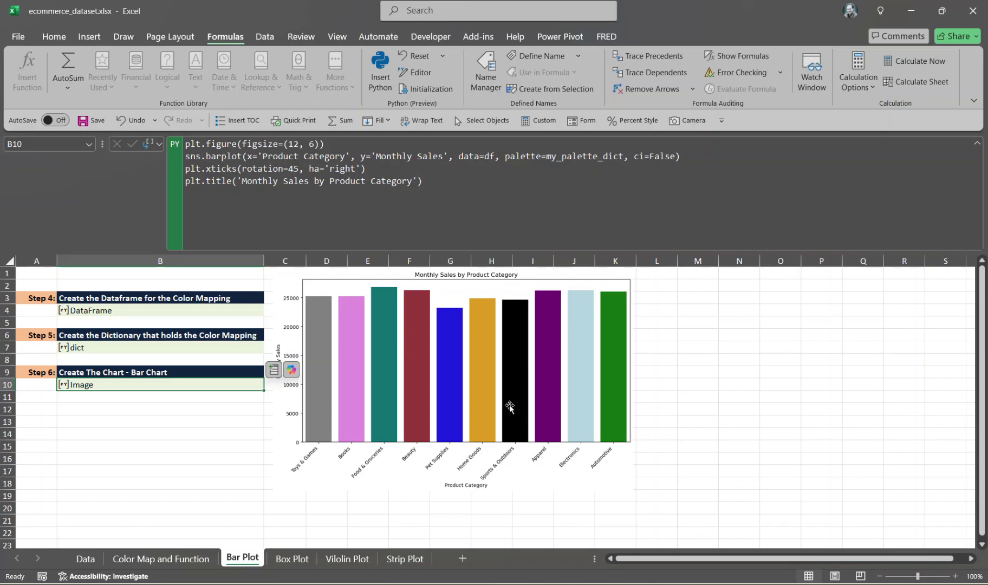
Undo the Sports & Outdoors color change and check the bar plot again.
{"action": "left_click", "coordinate": [125, 561]}
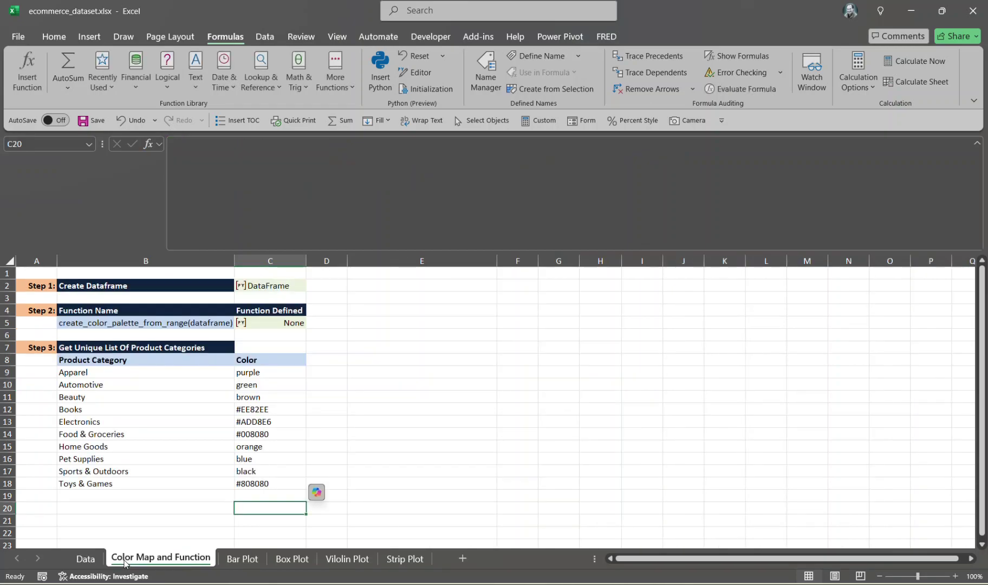
{"action": "key", "text": "ctrl+z"}
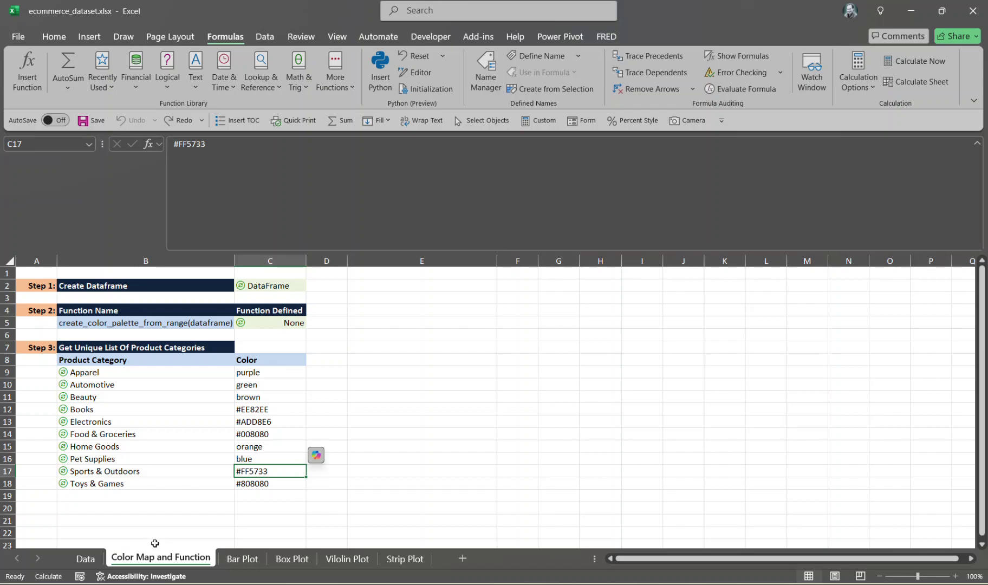
{"action": "left_click", "coordinate": [244, 559]}
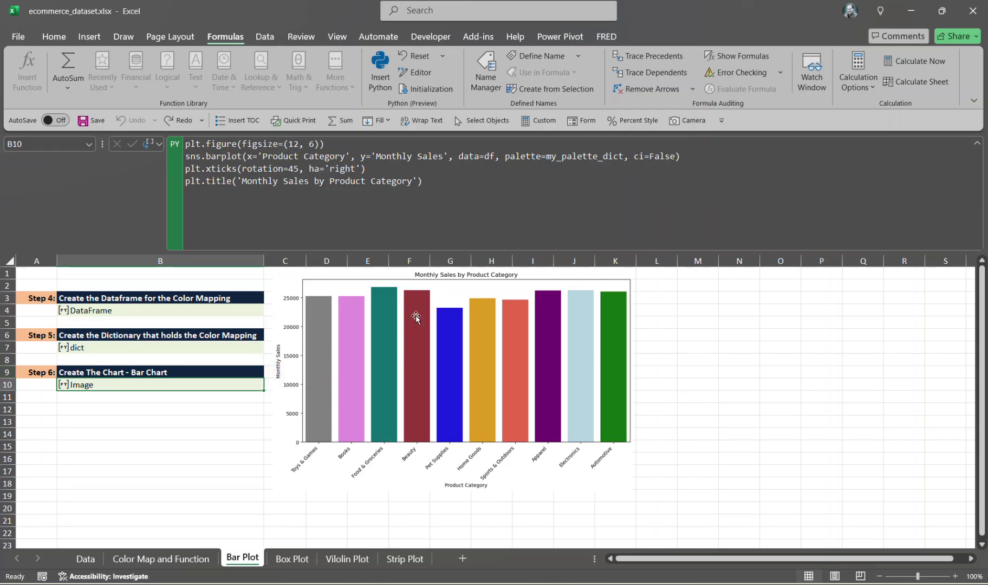
Enter the invalid color name kekek for Beauty in C11 and check its bar in the bar plot.
{"action": "left_click", "coordinate": [166, 556]}
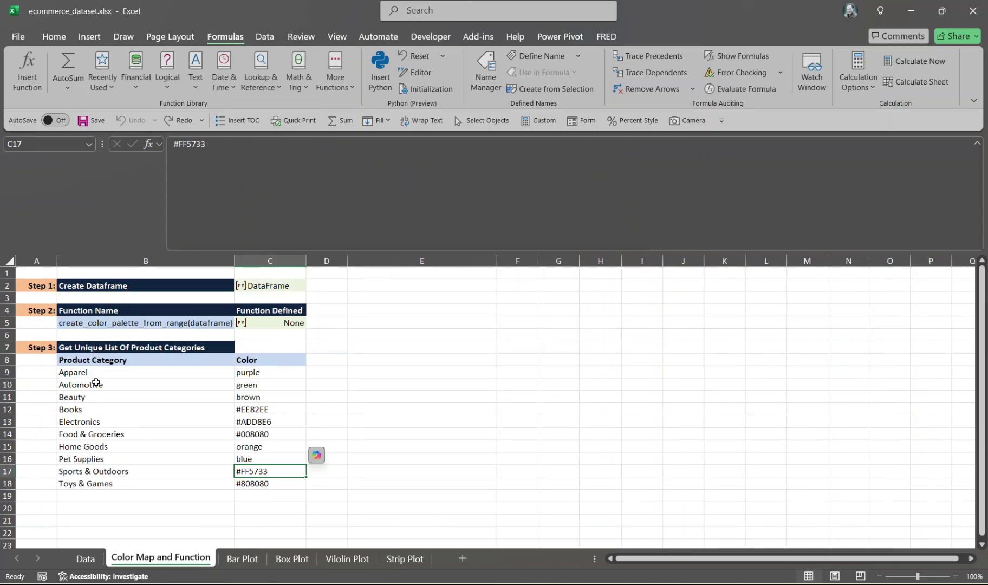
{"action": "left_click", "coordinate": [258, 397]}
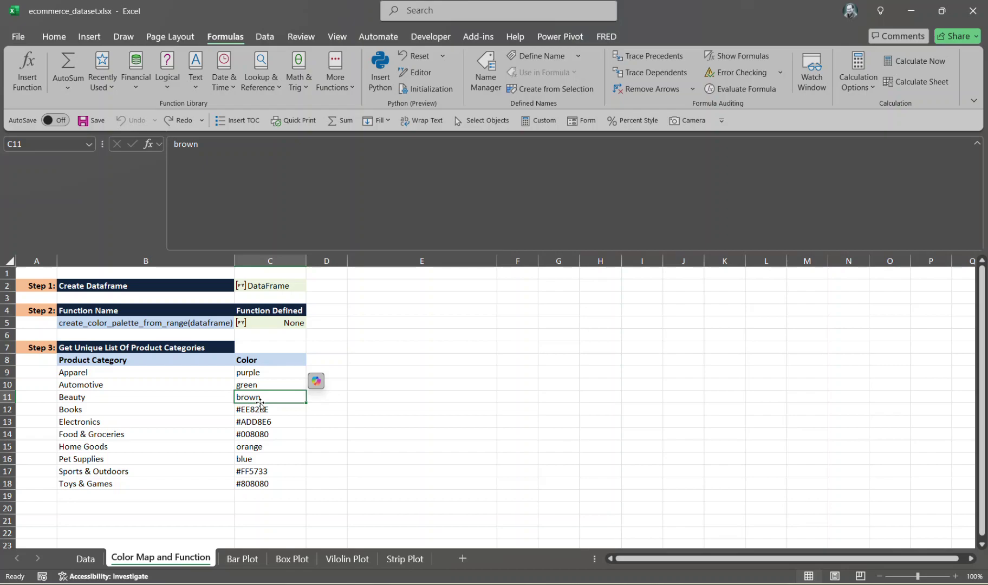
{"action": "type", "text": "kekek"}
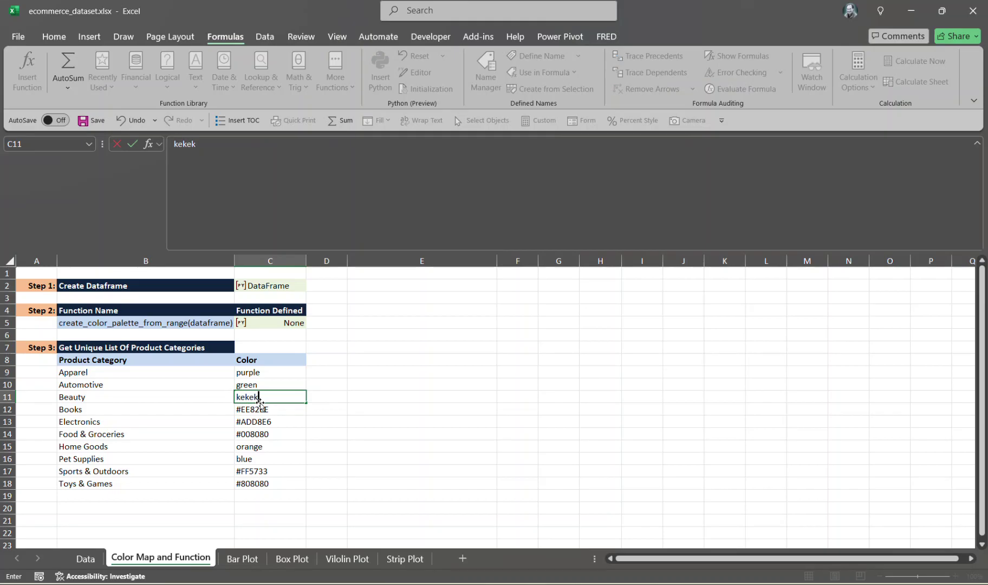
{"action": "key", "text": "Return"}
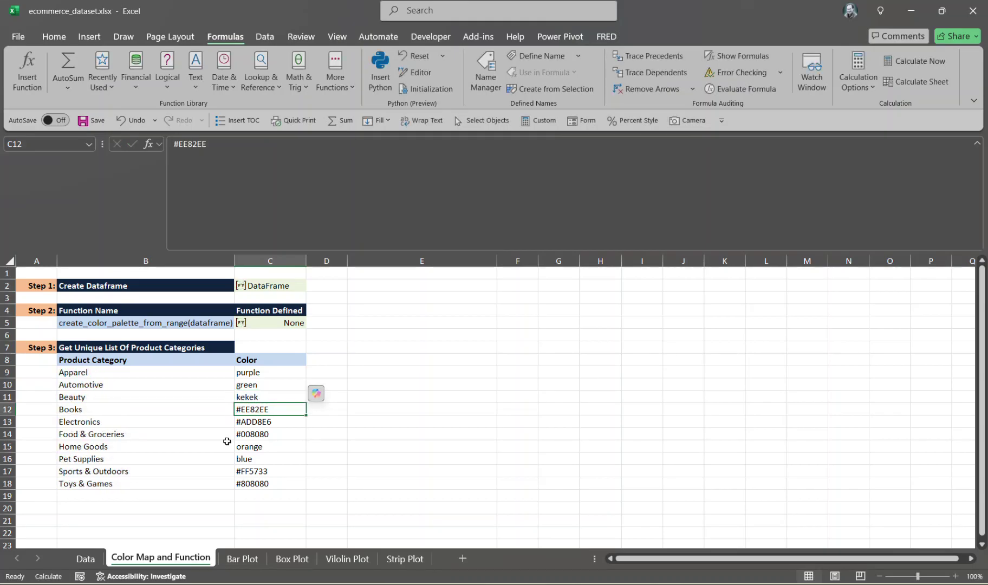
{"action": "left_click", "coordinate": [240, 559]}
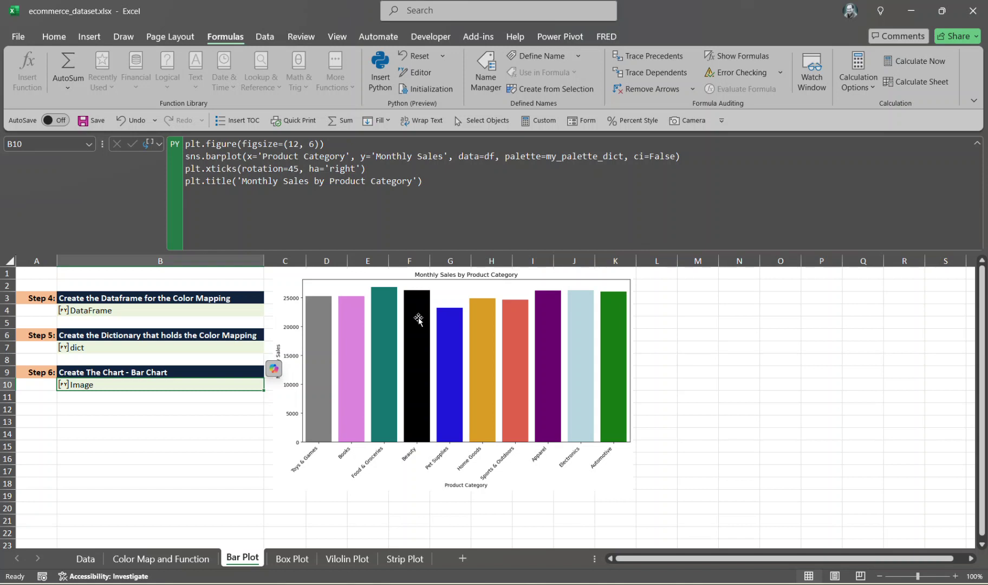
Review the default color parameter and the color validation loop of the palette function in C5.
{"action": "left_click", "coordinate": [139, 558]}
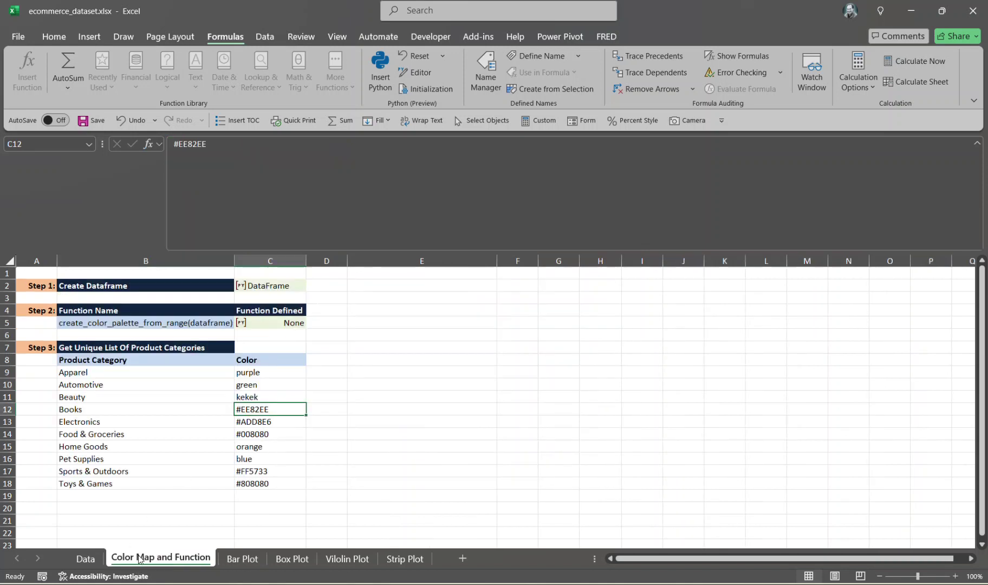
{"action": "left_click", "coordinate": [270, 321]}
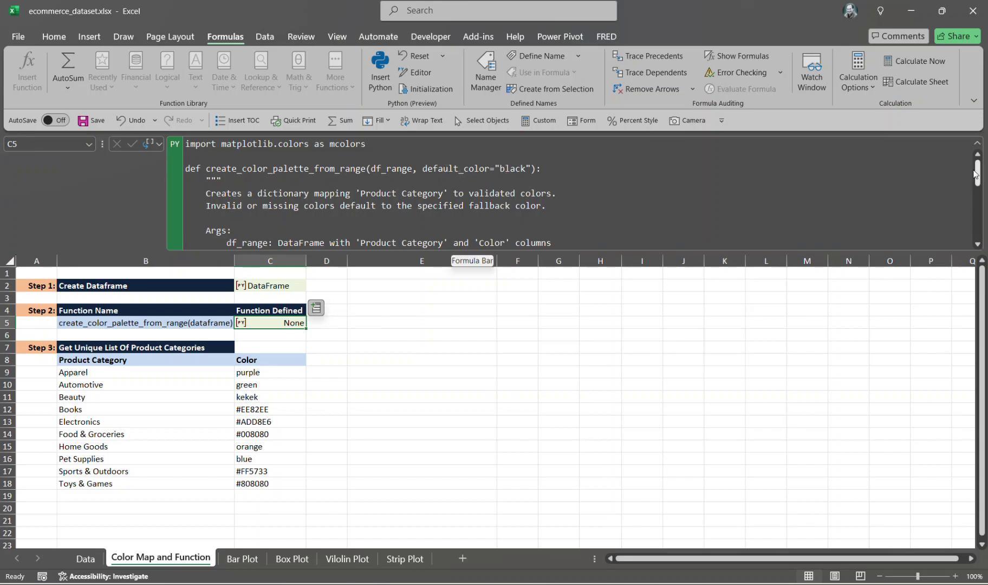
{"action": "left_click_drag", "start_coordinate": [978, 183], "coordinate": [979, 232]}
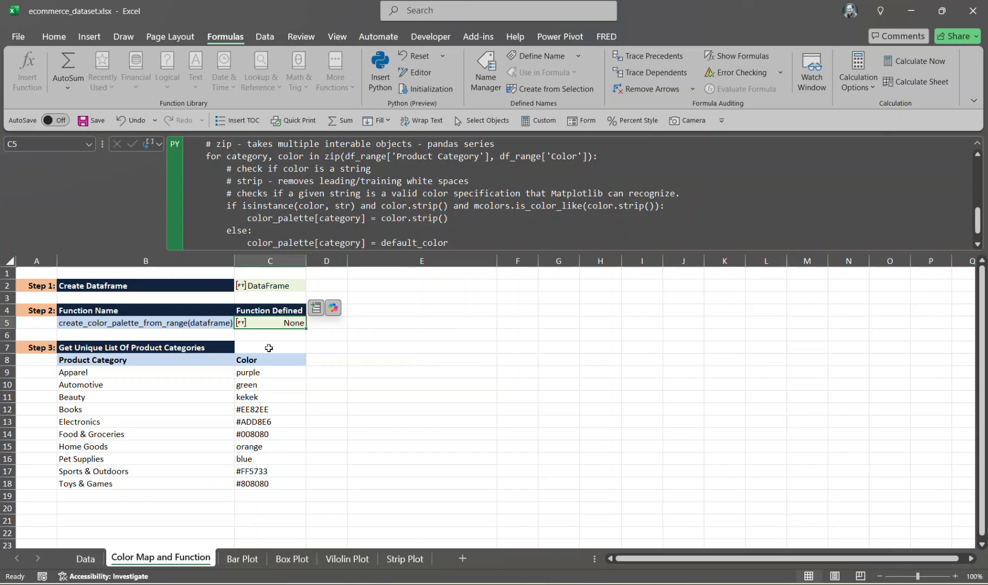
Undo the Beauty color change in C11 and recheck the Beauty bar in the bar plot.
{"action": "left_click", "coordinate": [266, 400]}
{"action": "key", "text": "ctrl+z"}
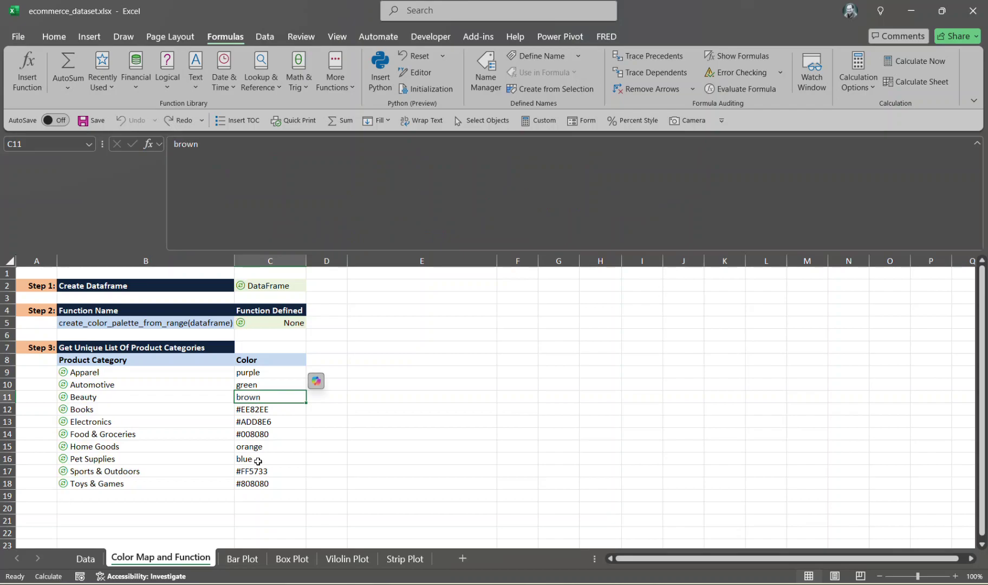
{"action": "left_click", "coordinate": [246, 561]}
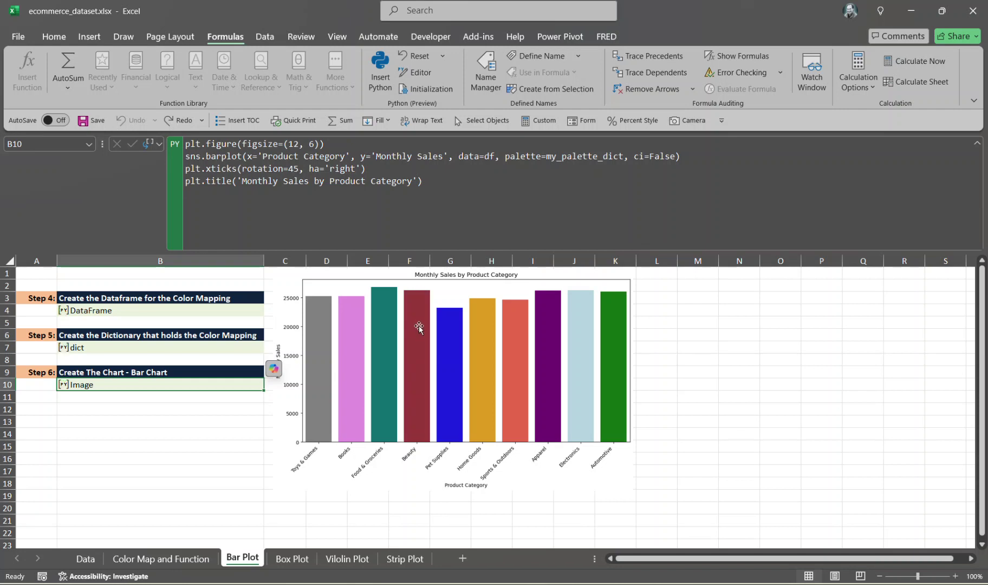
Look through the box, violin and strip plot sheets to compare how each chart uses the custom category colors.
{"action": "left_click", "coordinate": [293, 558]}
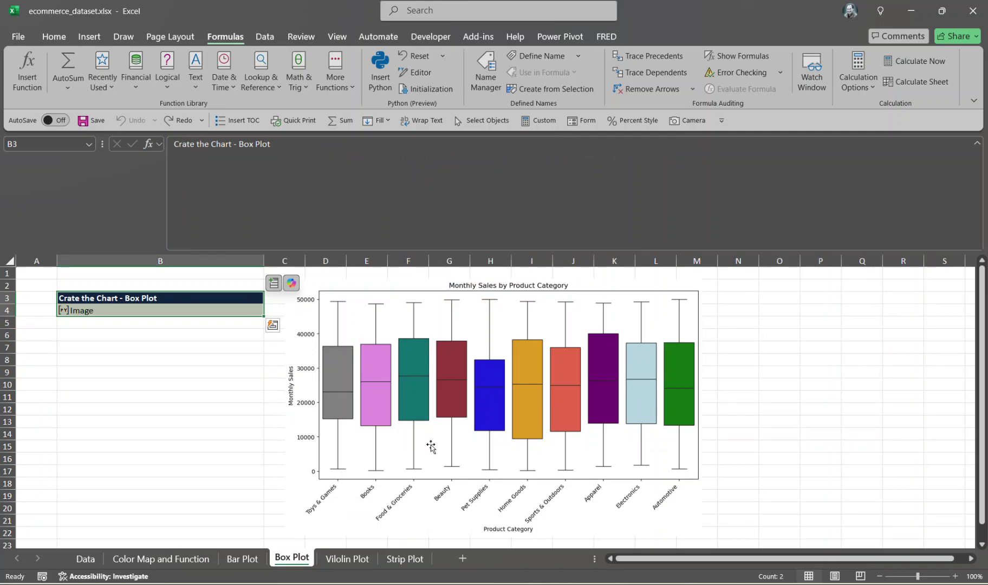
{"action": "left_click", "coordinate": [347, 559]}
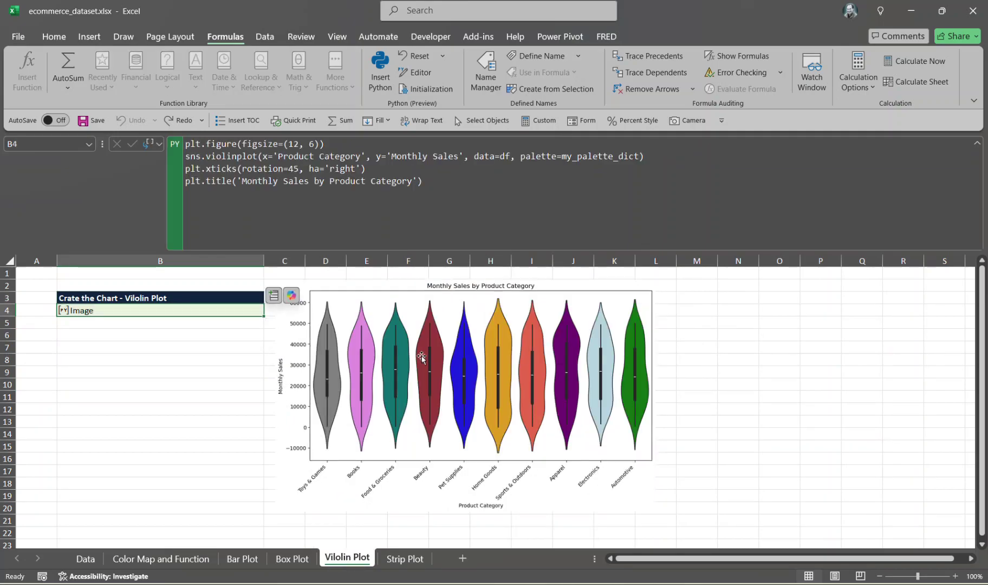
{"action": "left_click", "coordinate": [427, 559]}
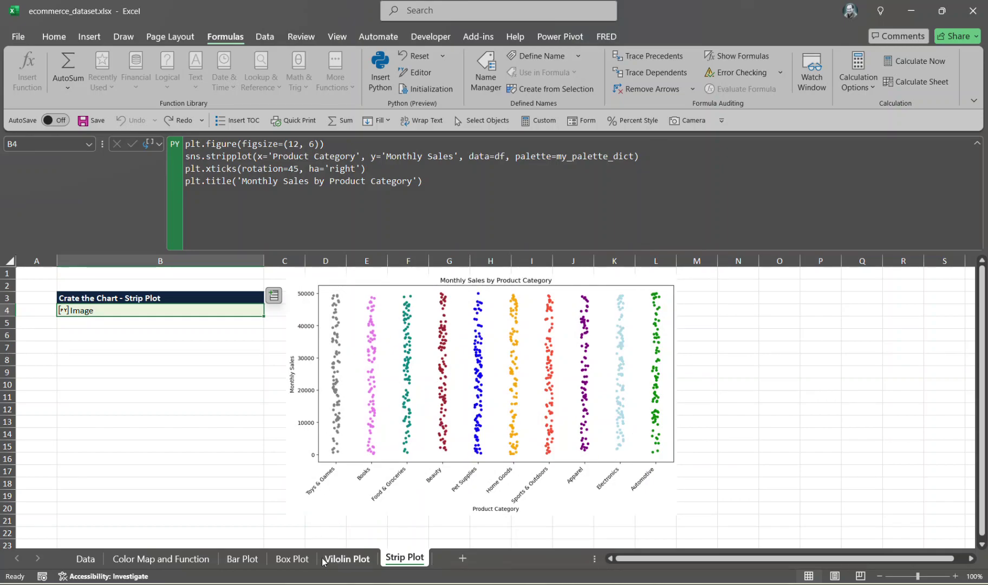
Set the Toys & Games color in C18 of the color map to black and check that category in the bar and box plots.
{"action": "left_click", "coordinate": [297, 560]}
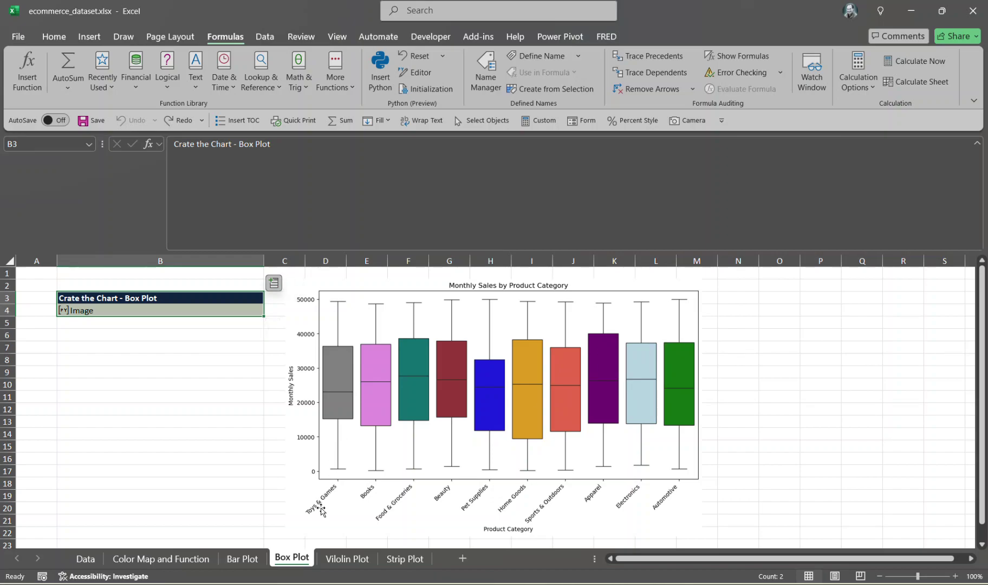
{"action": "left_click", "coordinate": [160, 559]}
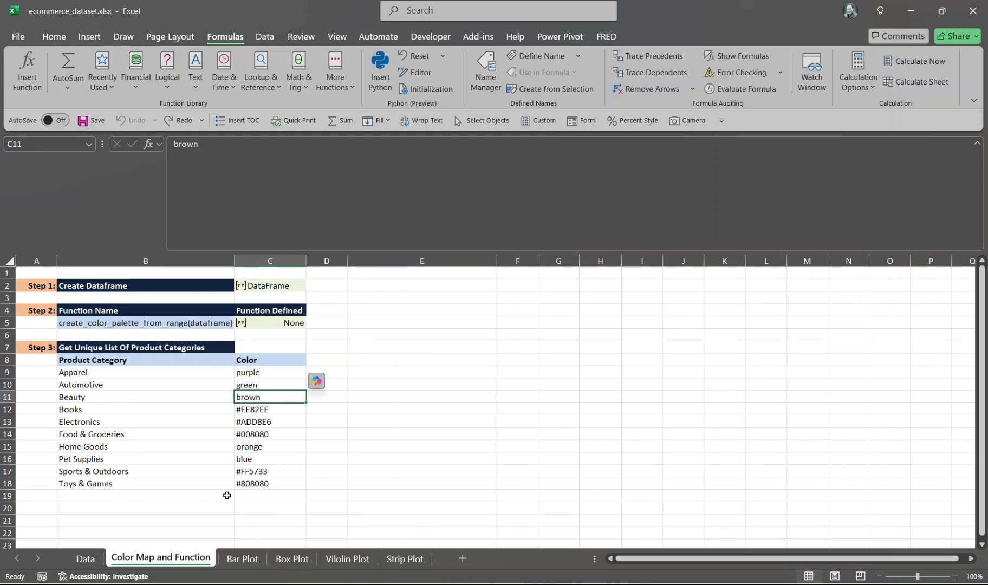
{"action": "left_click", "coordinate": [254, 485]}
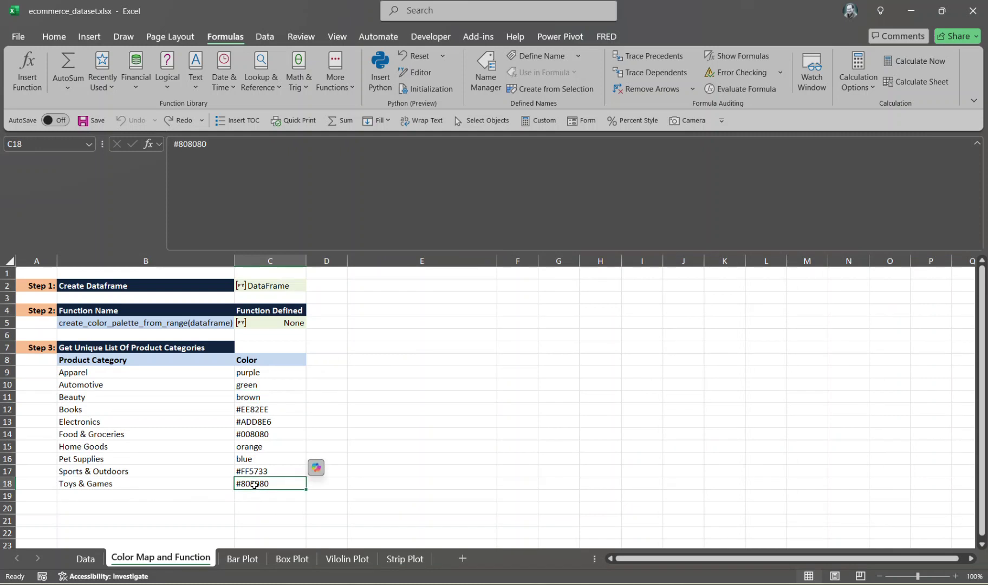
{"action": "type", "text": "black"}
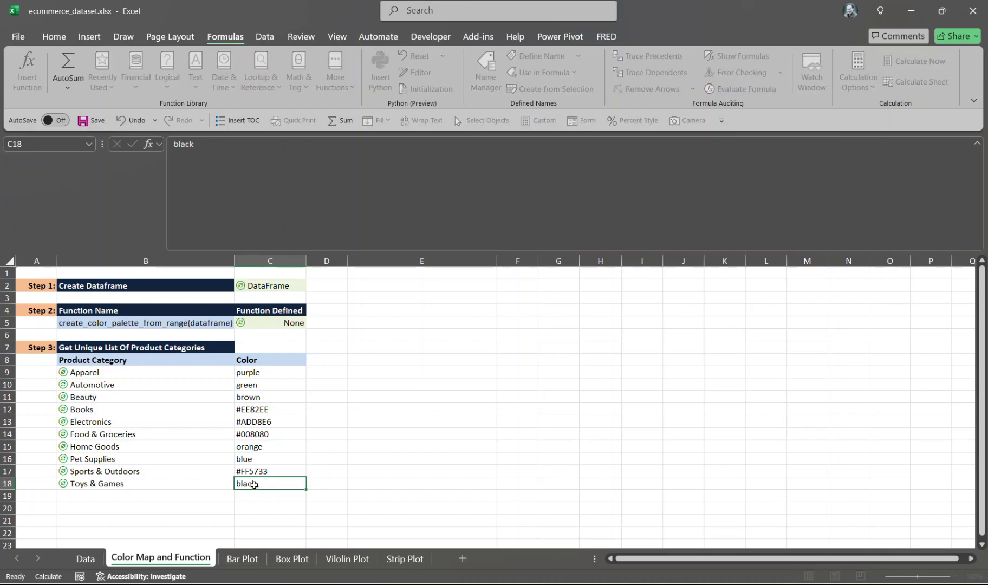
{"action": "key", "text": "Return"}
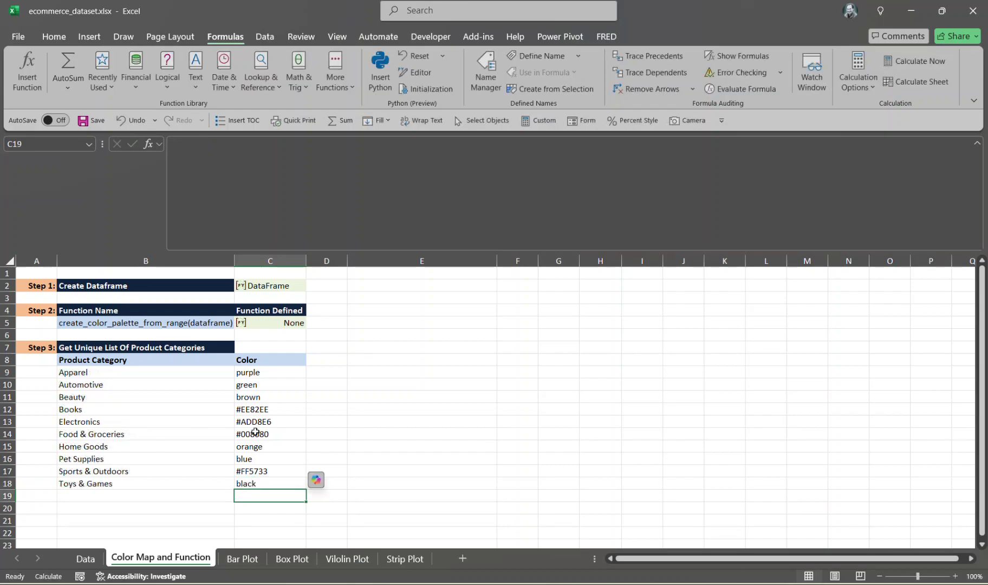
{"action": "left_click", "coordinate": [240, 560]}
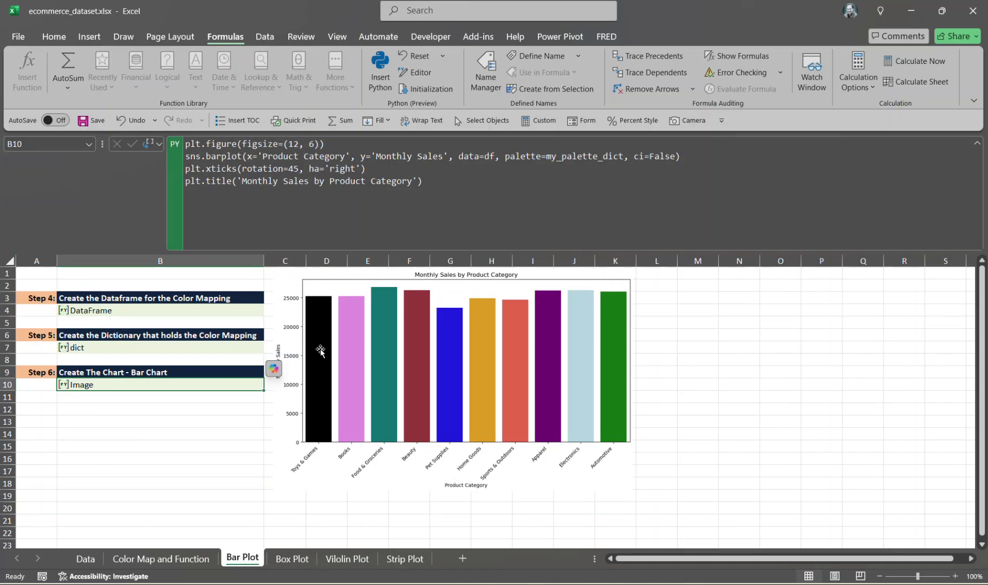
{"action": "left_click", "coordinate": [292, 558]}
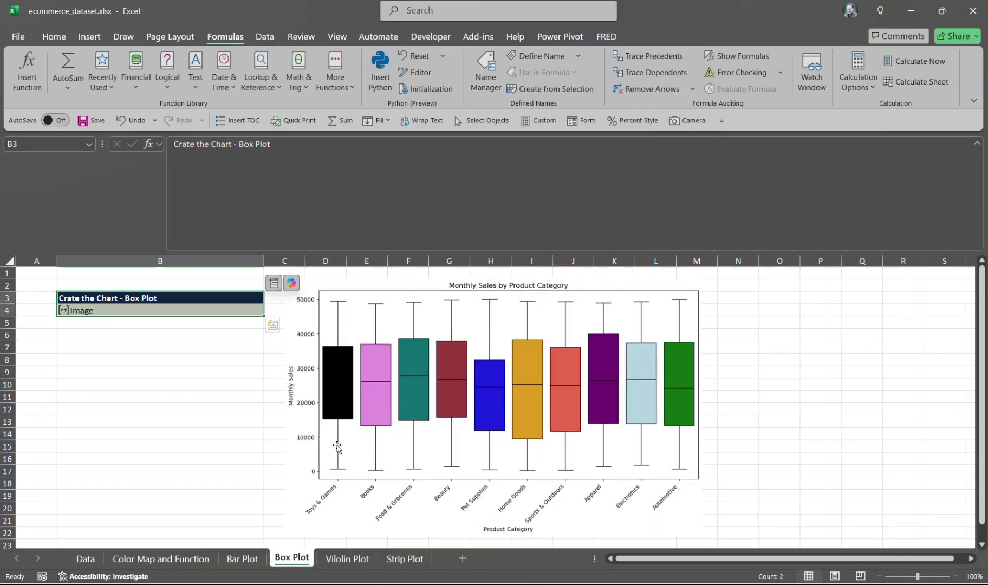